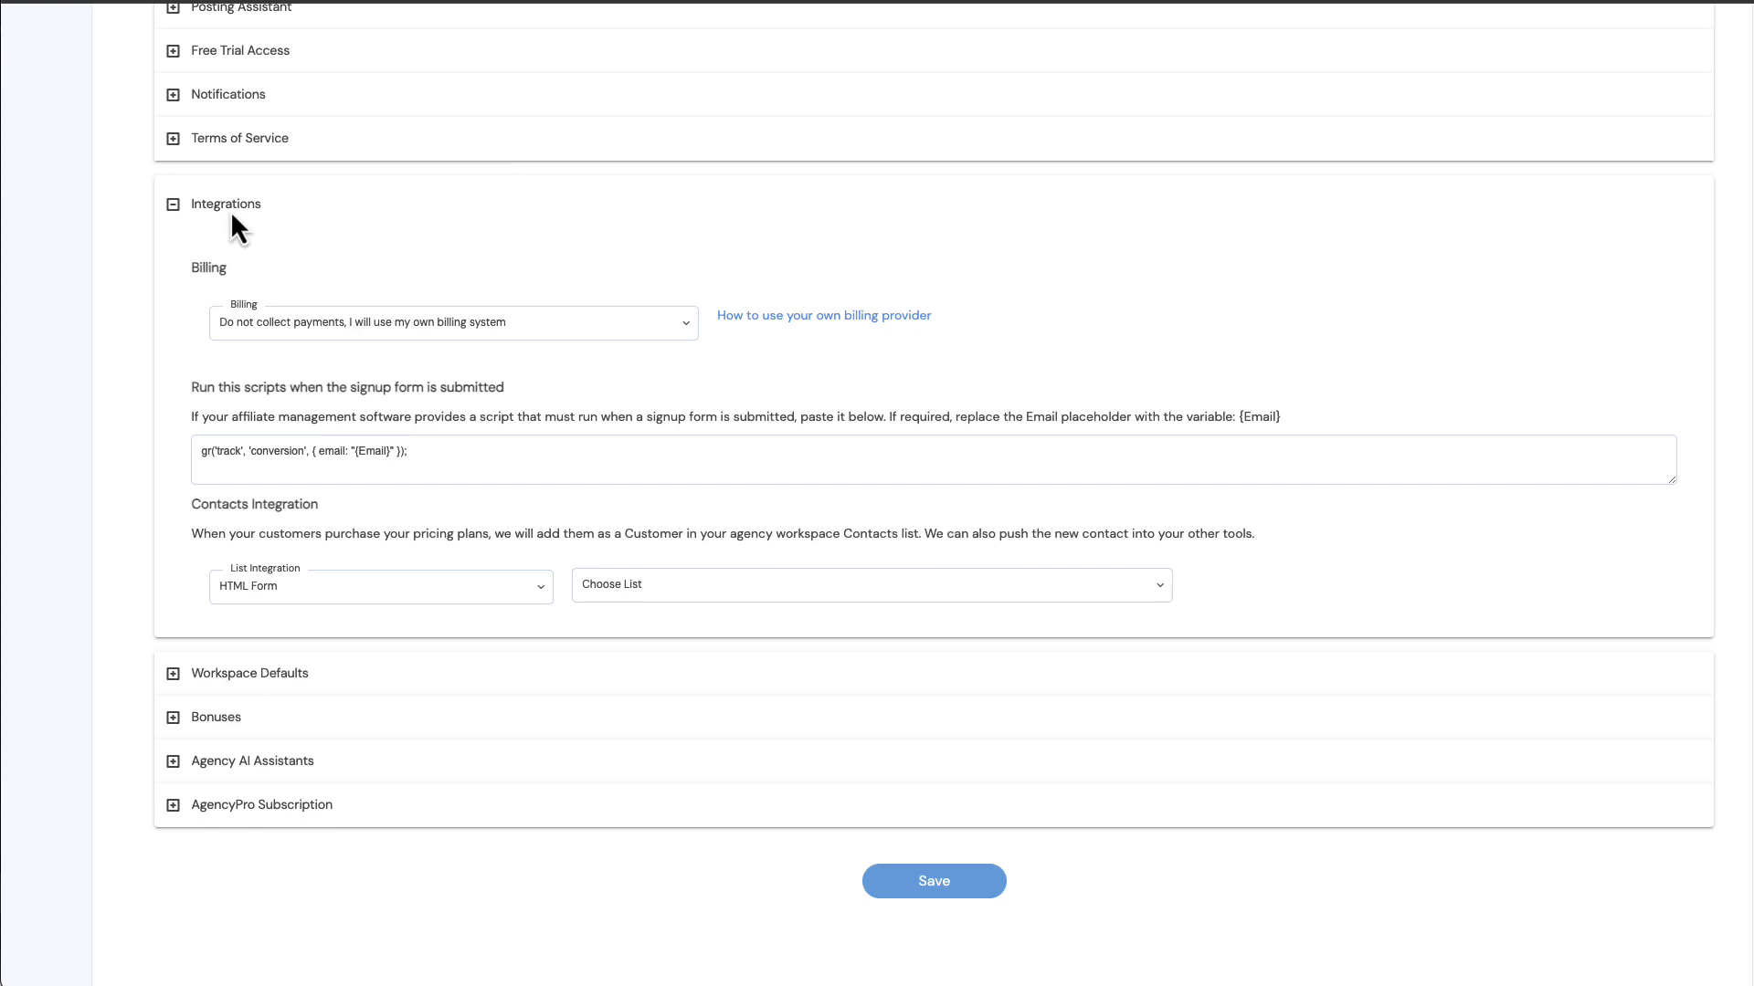
- Set the Billing integration to "Do not collect payments, I will use my own billing system"
left_click(269, 327)
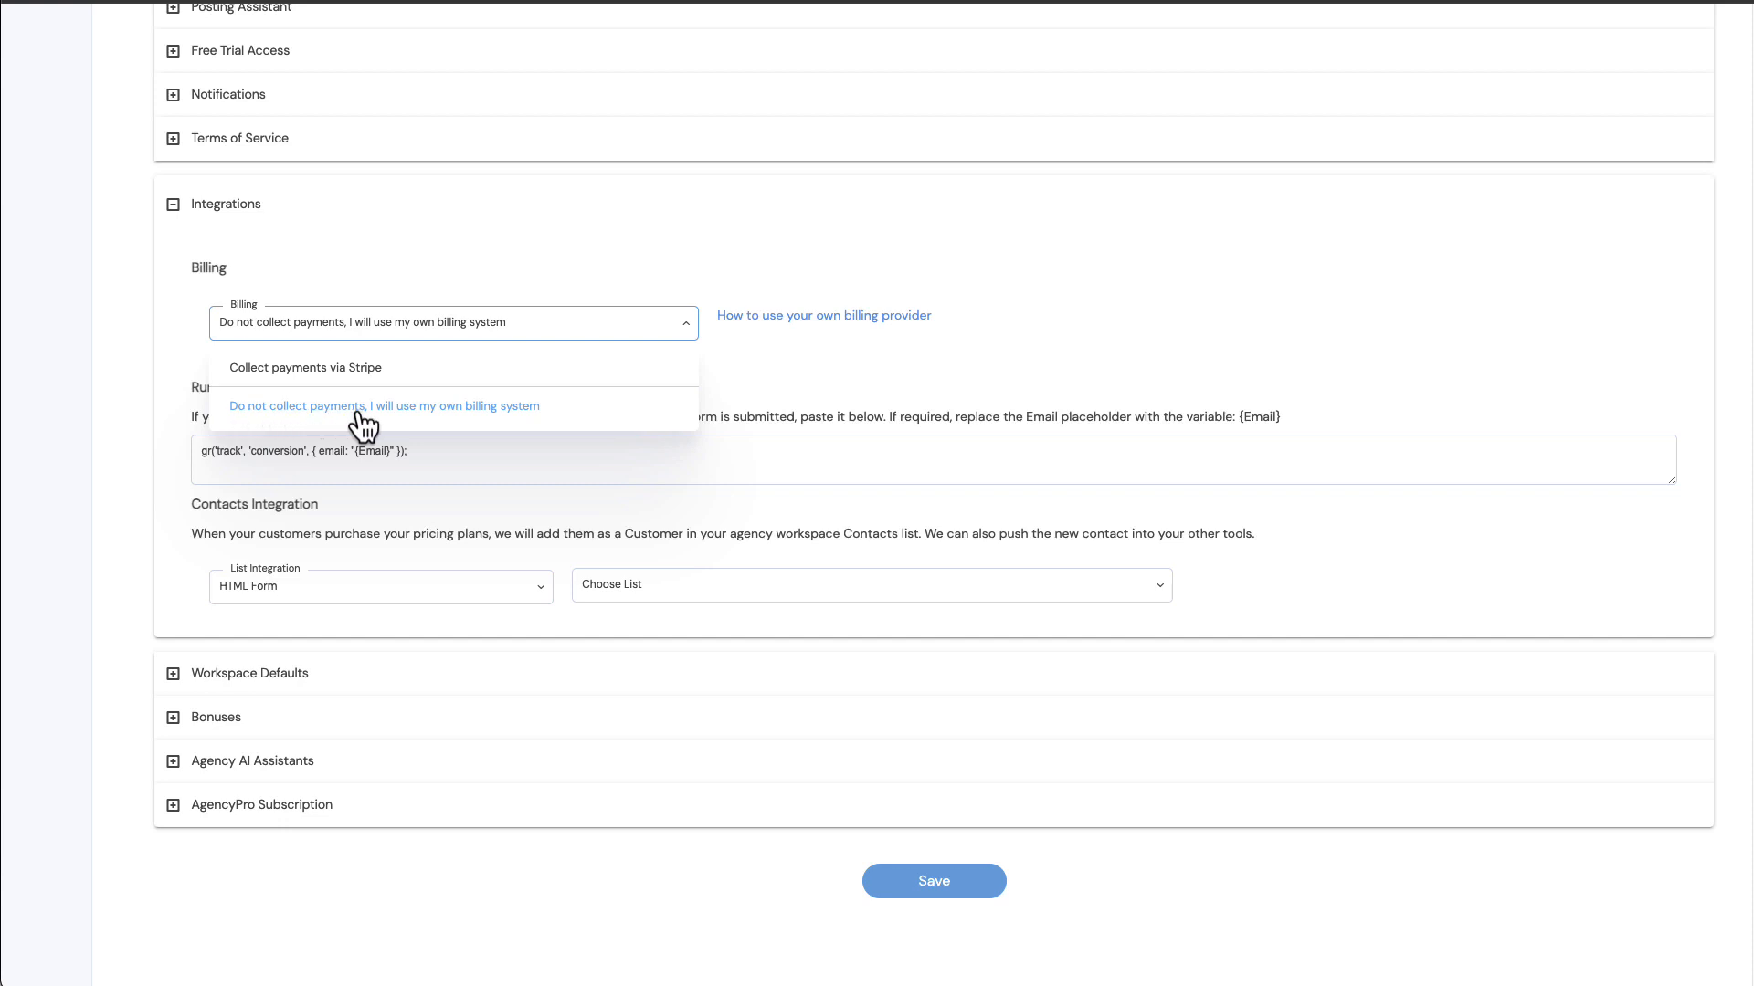
left_click(508, 409)
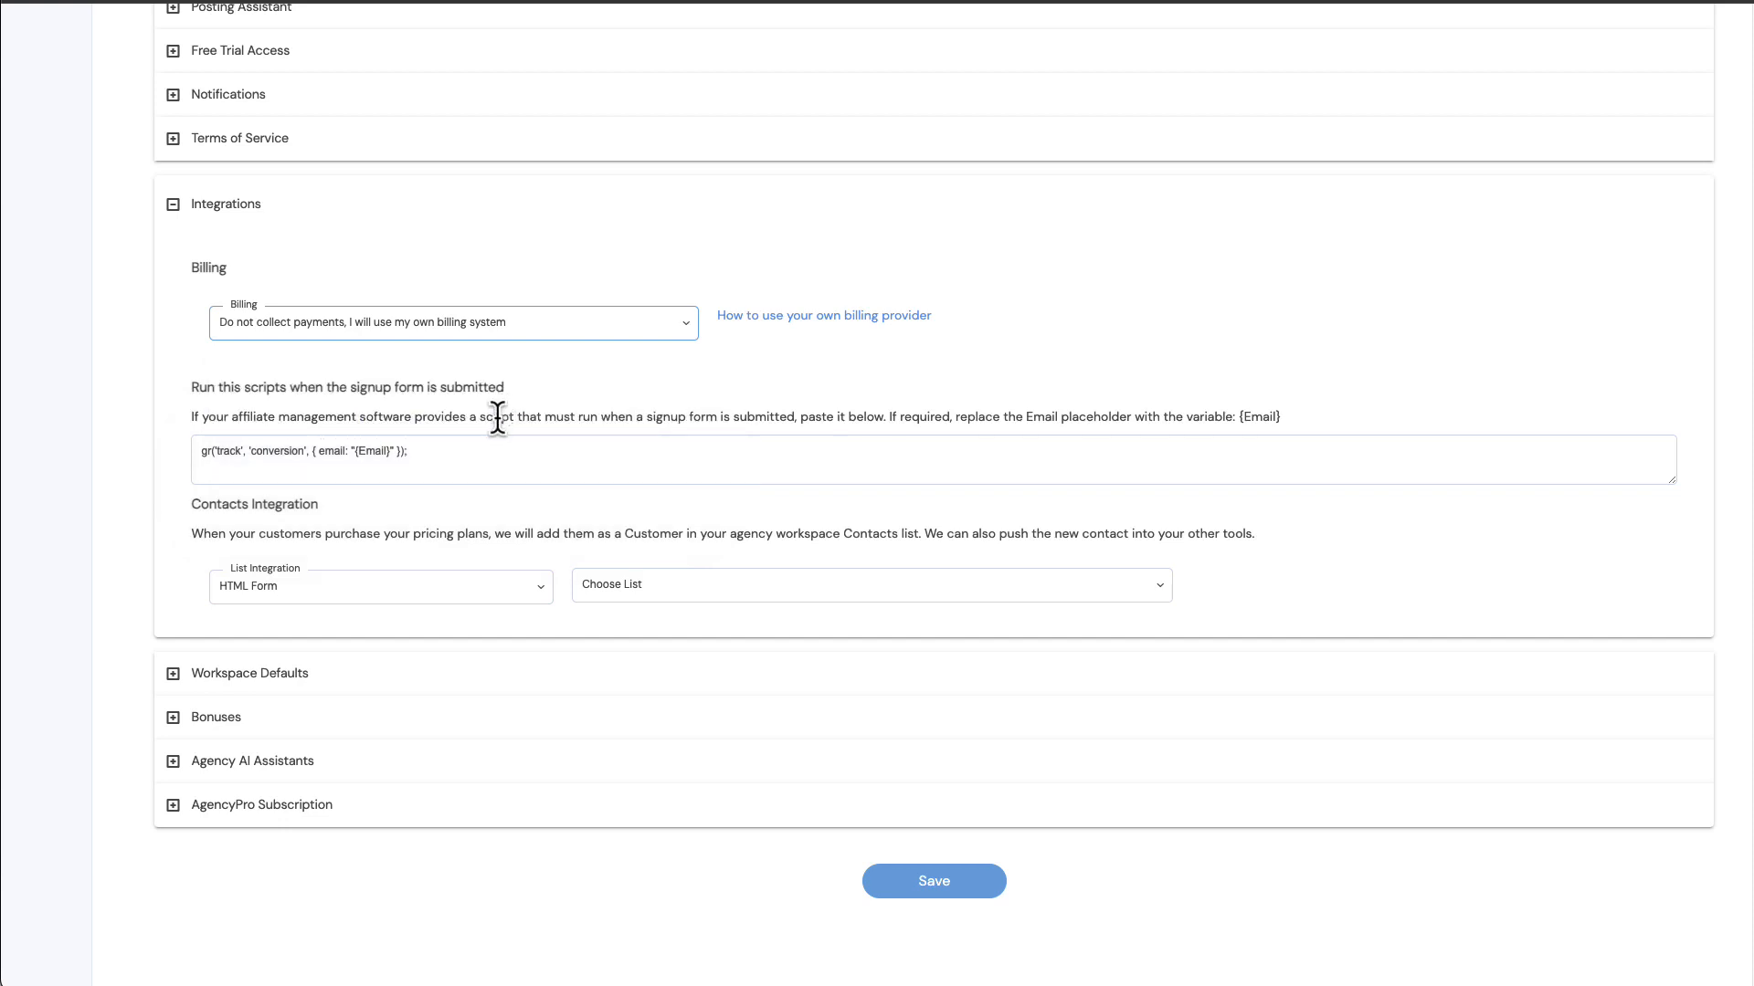
- Activate the Junior Social Media Manager pricing plan, save it, and copy its plan URL
scroll(508, 431, "up", 10)
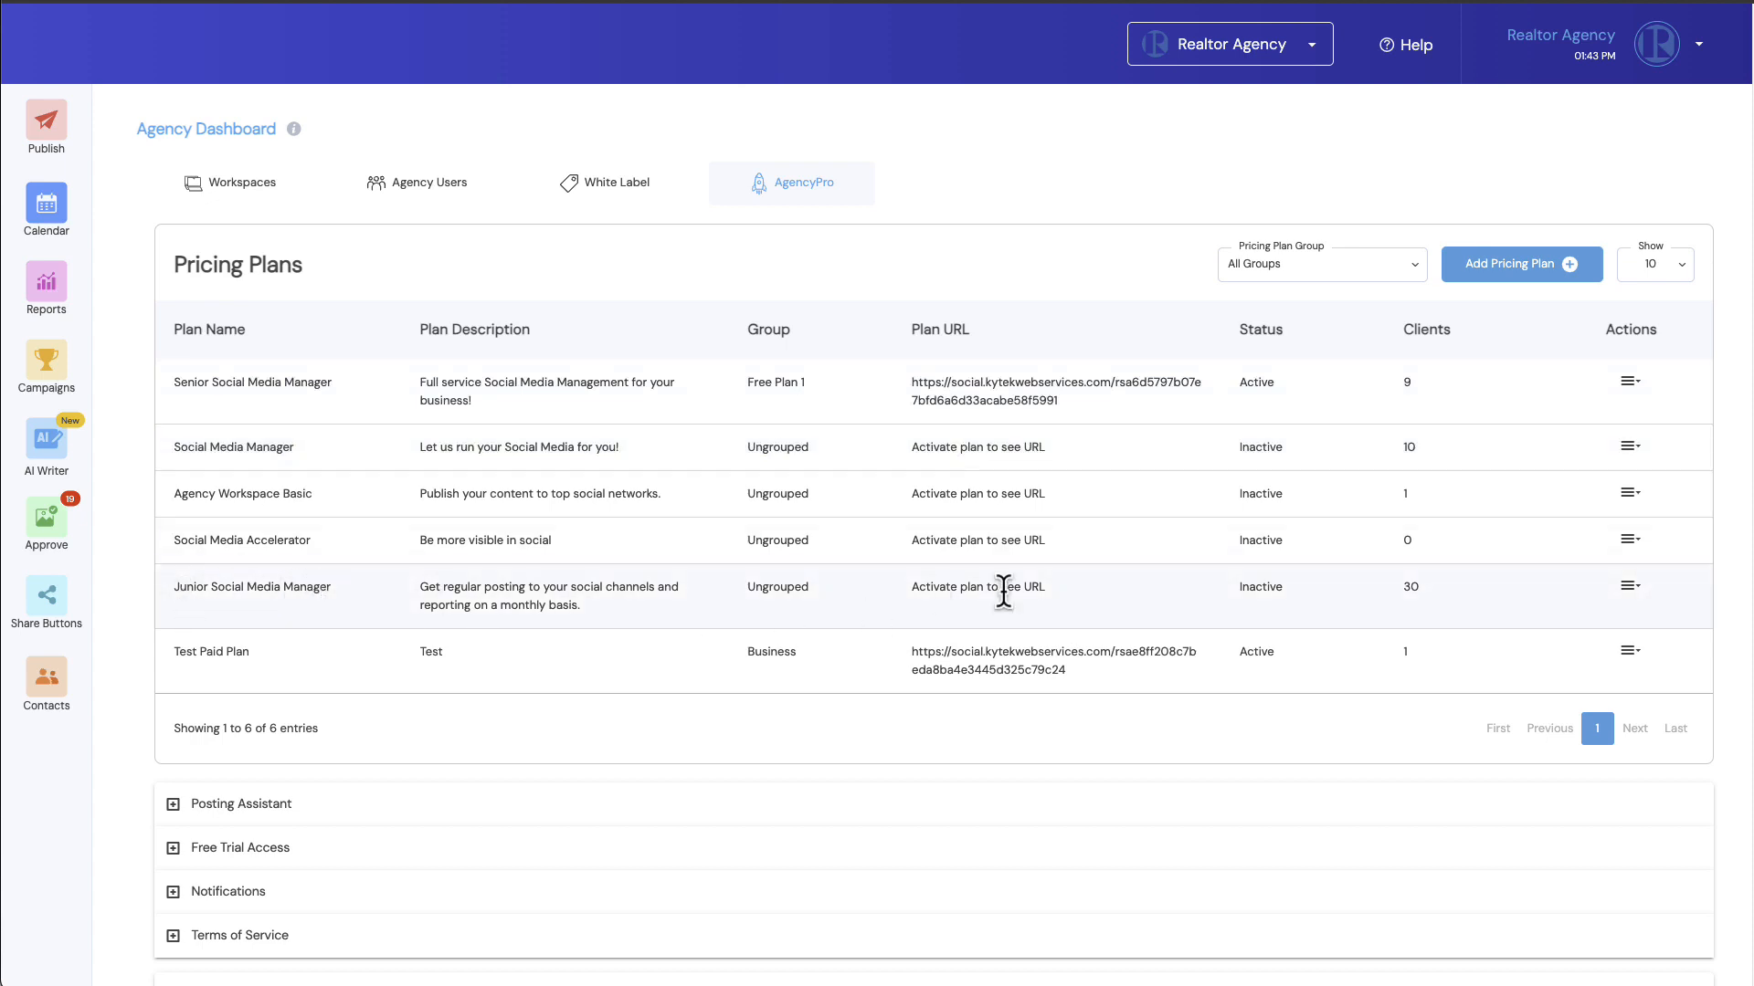
left_click(1631, 596)
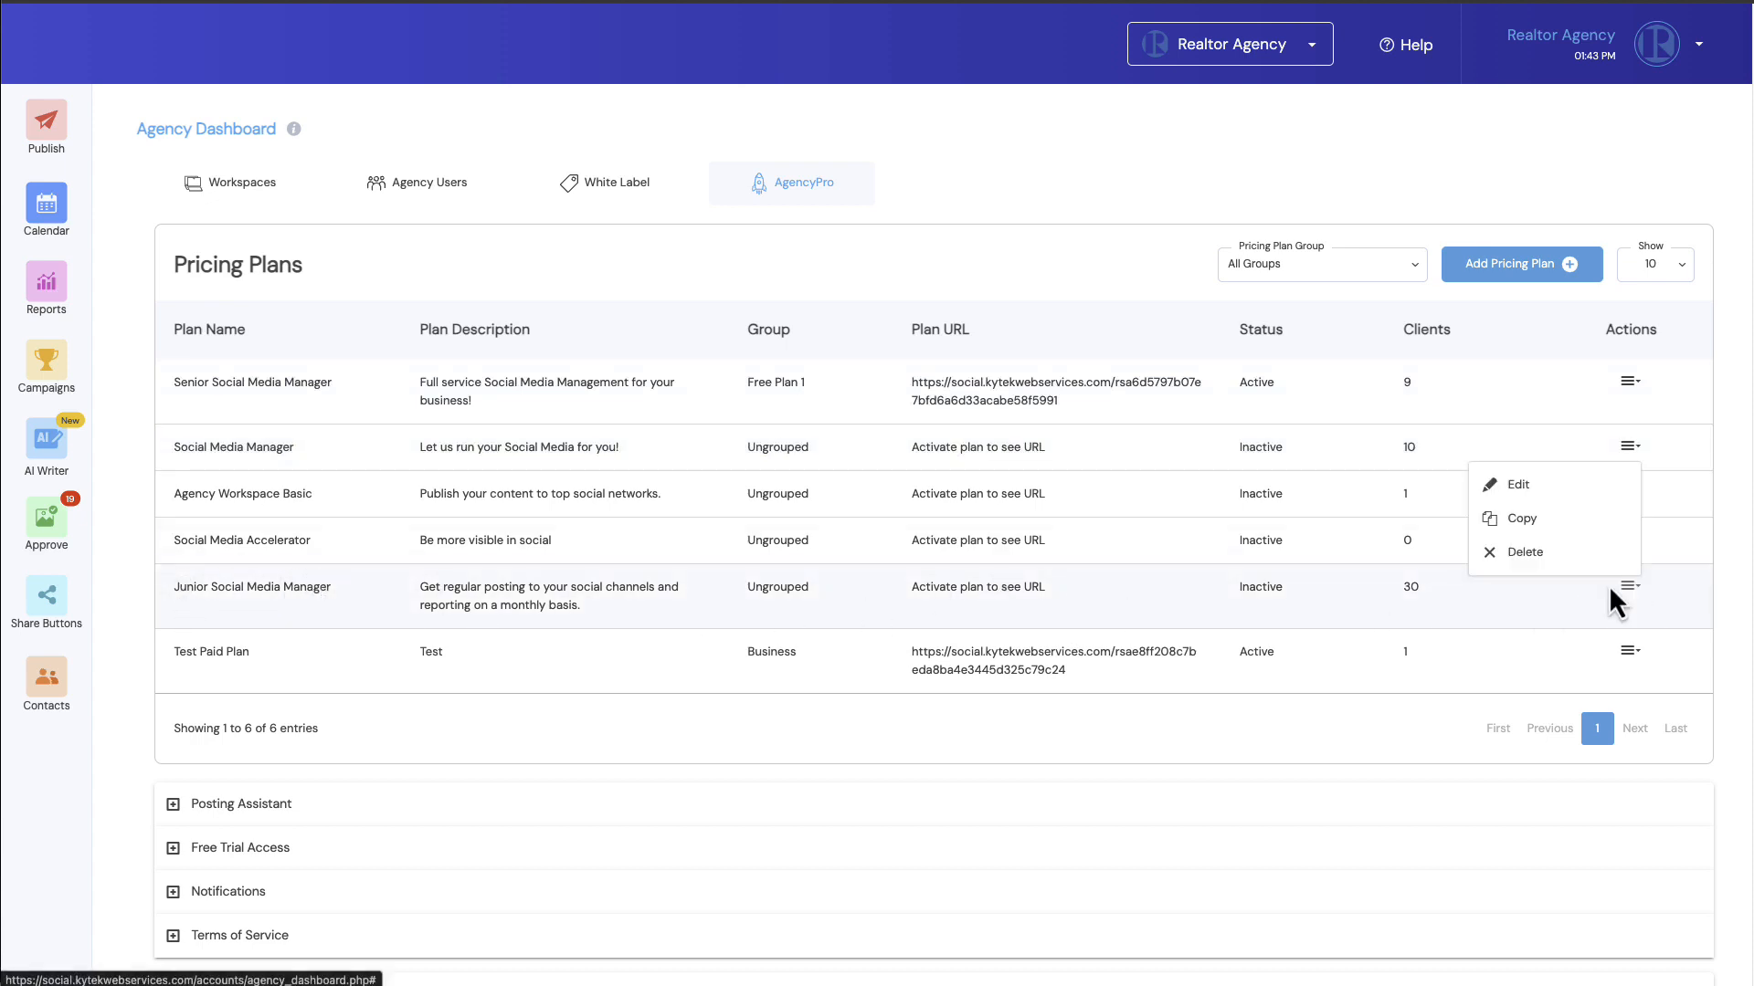
left_click(1556, 491)
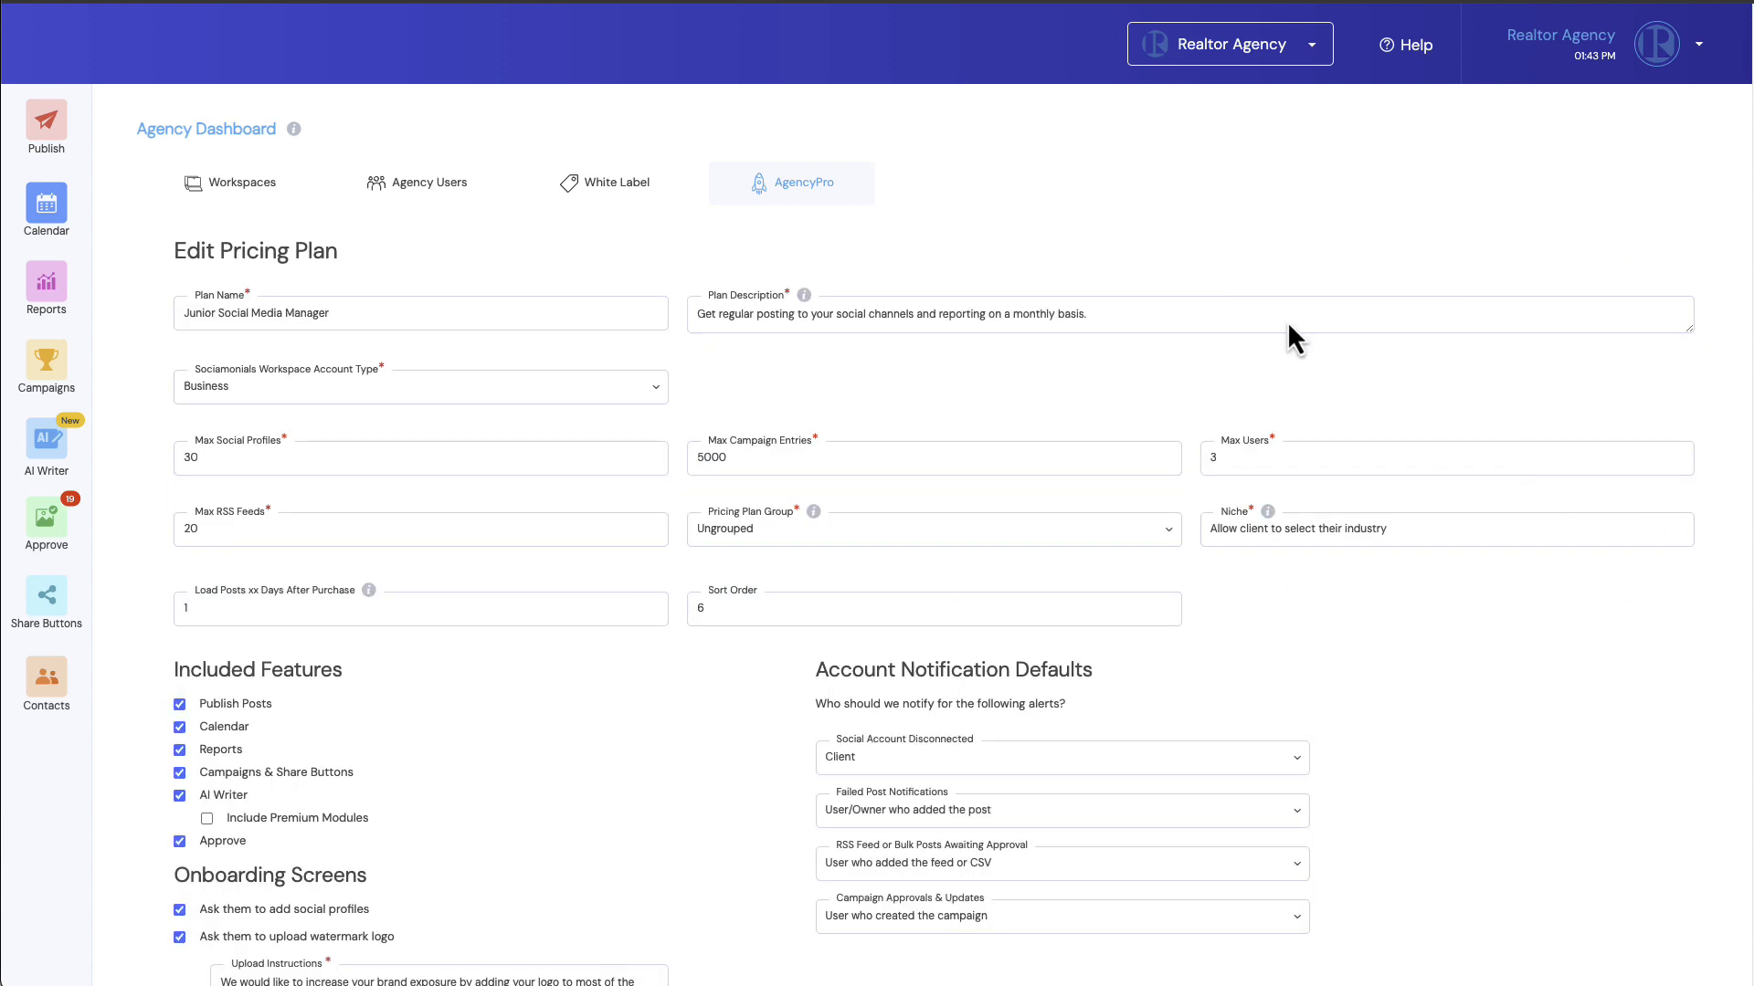
scroll(317, 263, "down", 1)
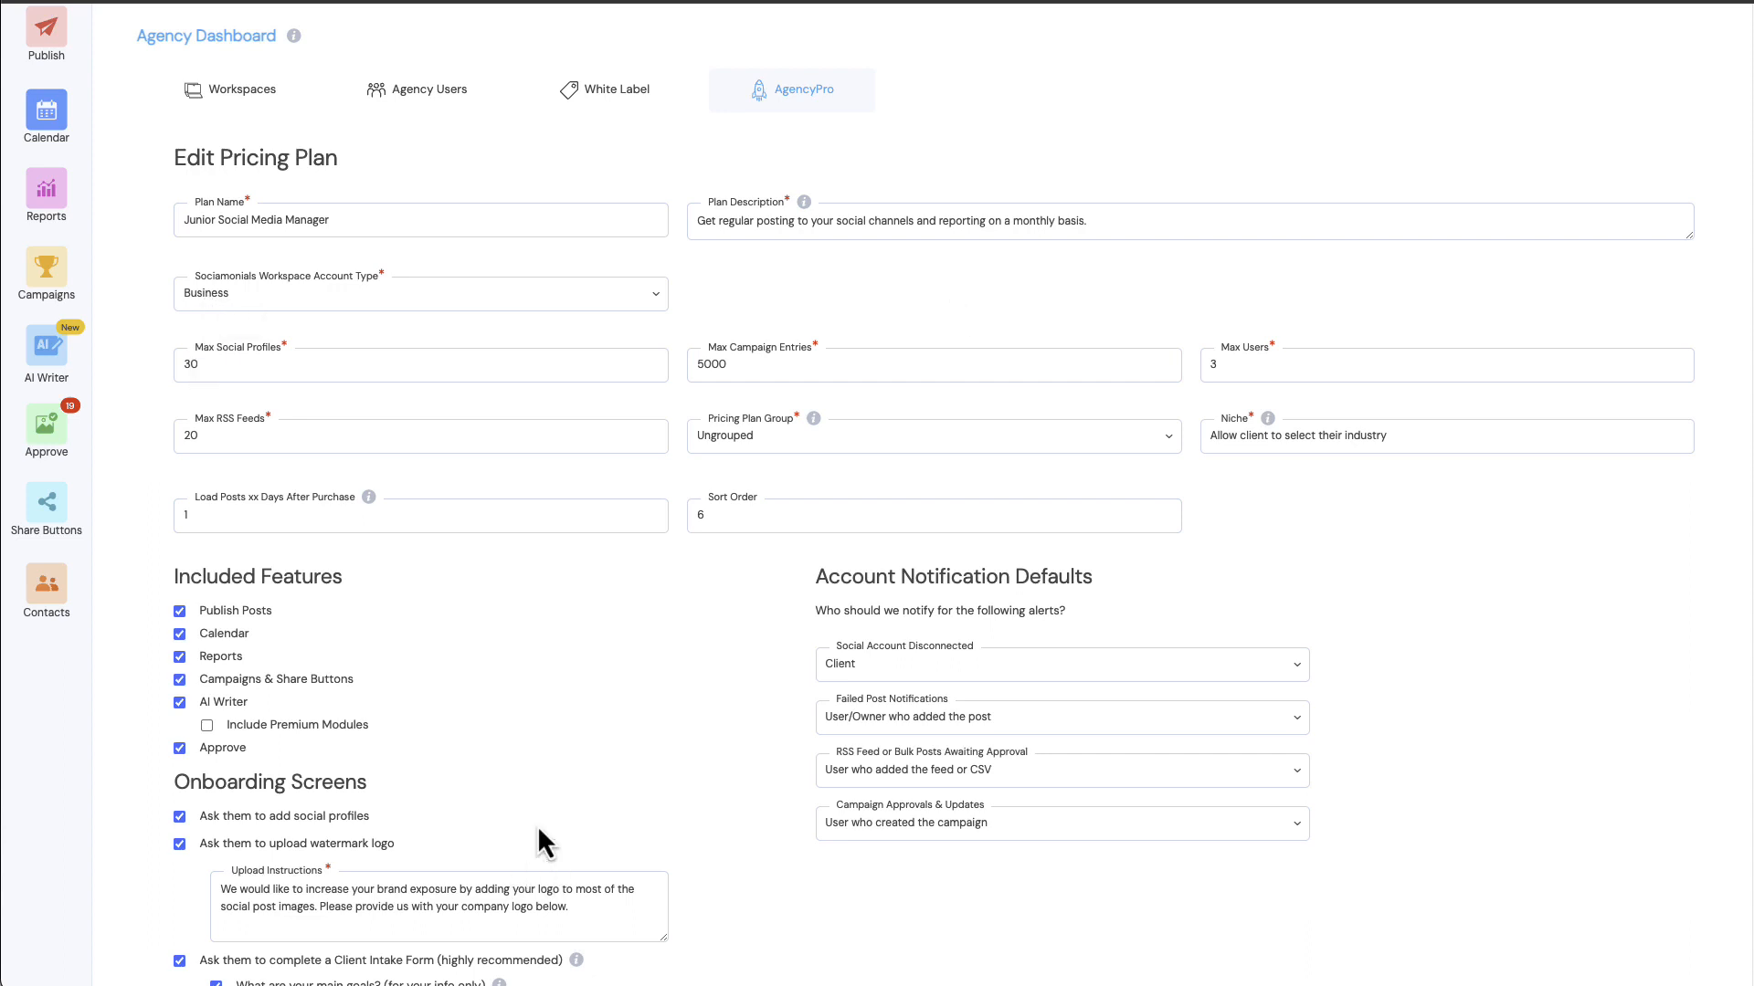
scroll(537, 827, "down", 5)
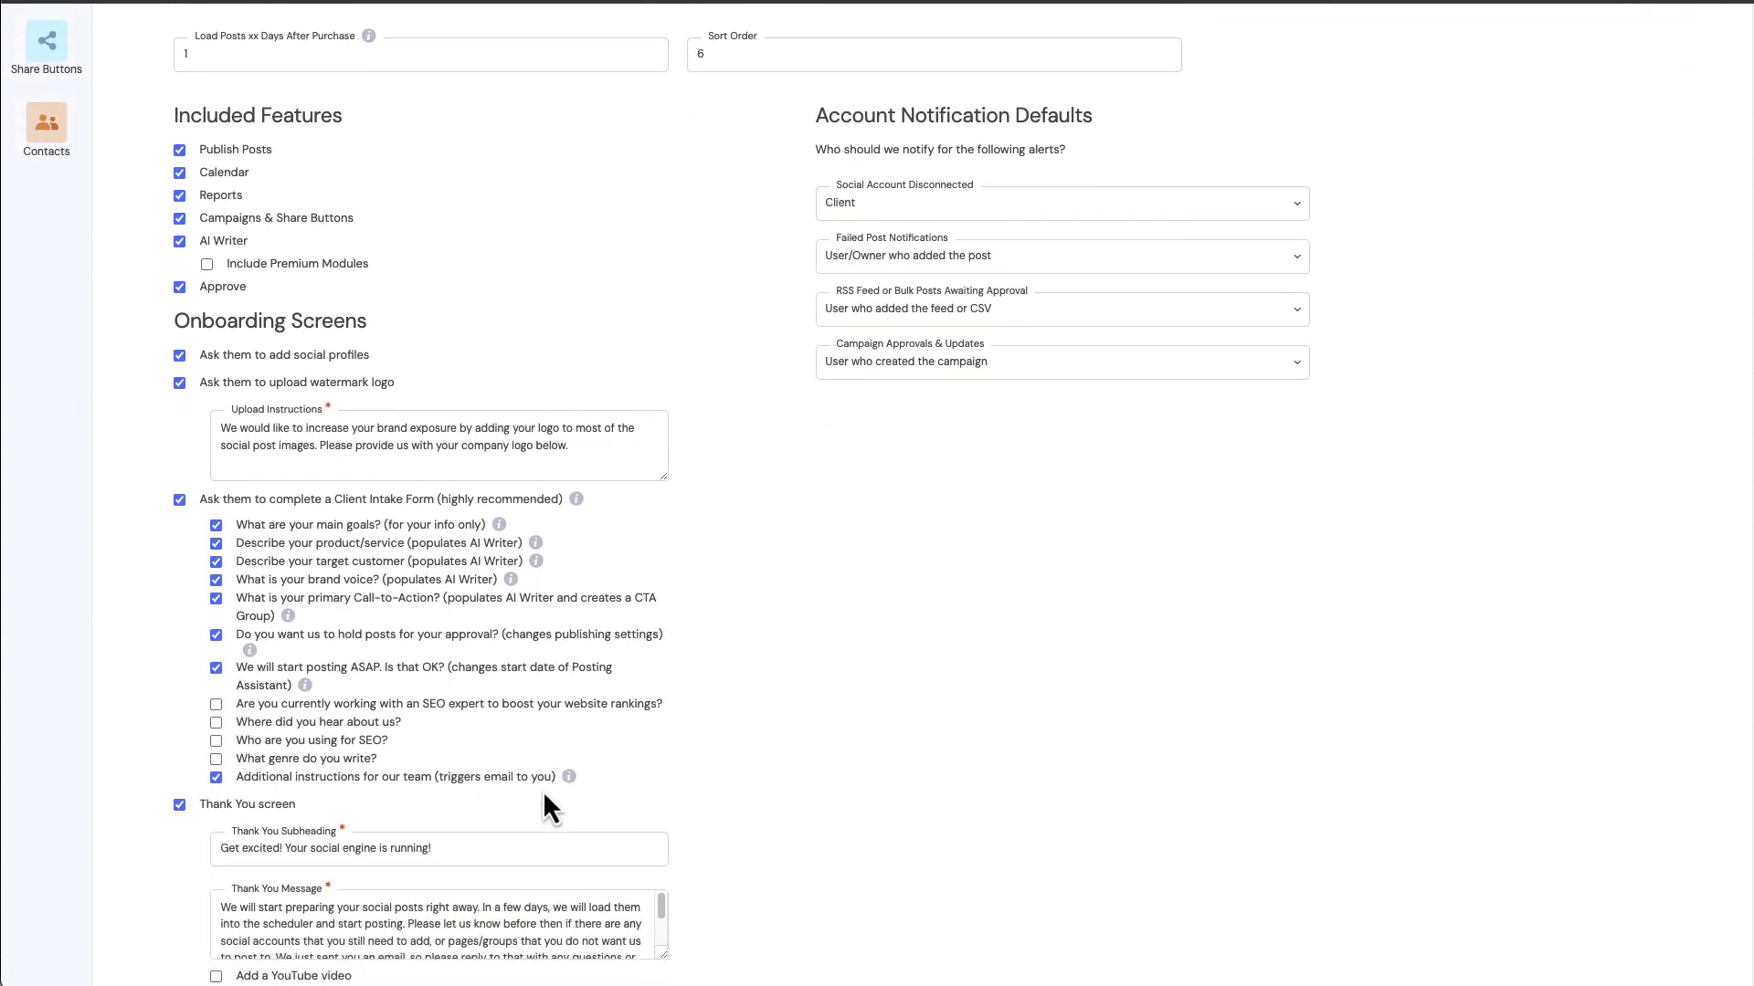
scroll(549, 794, "down", 2)
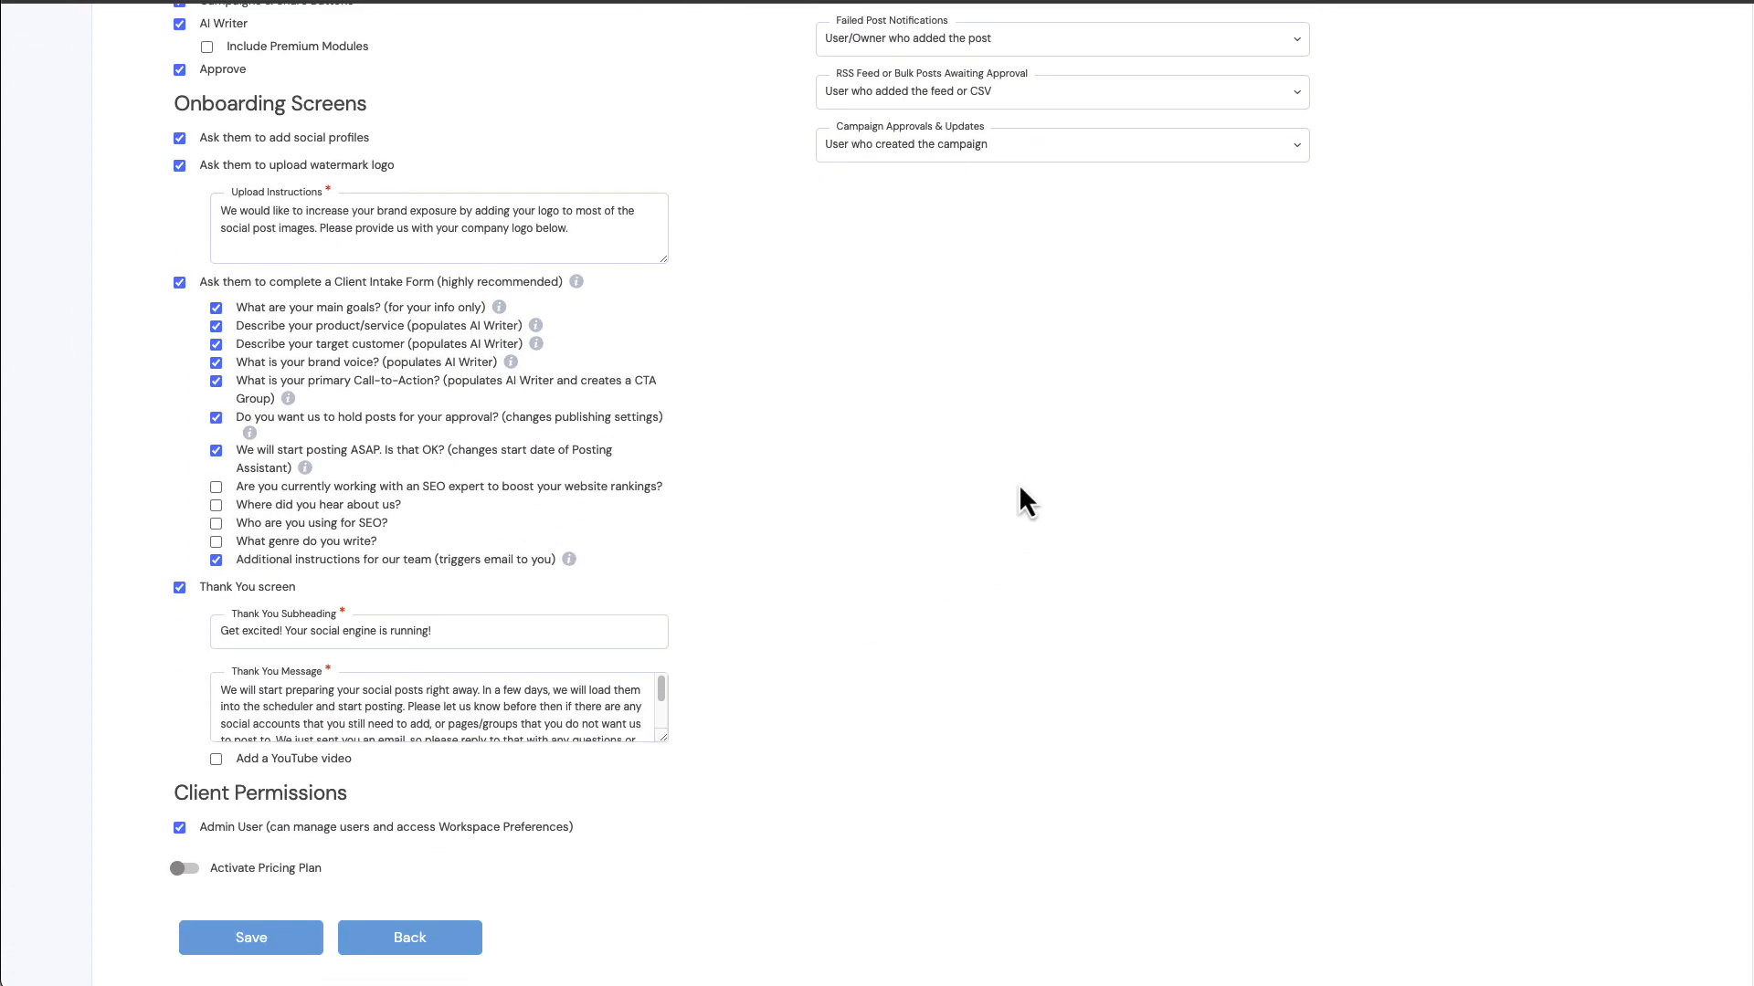
scroll(1019, 489, "down", 1)
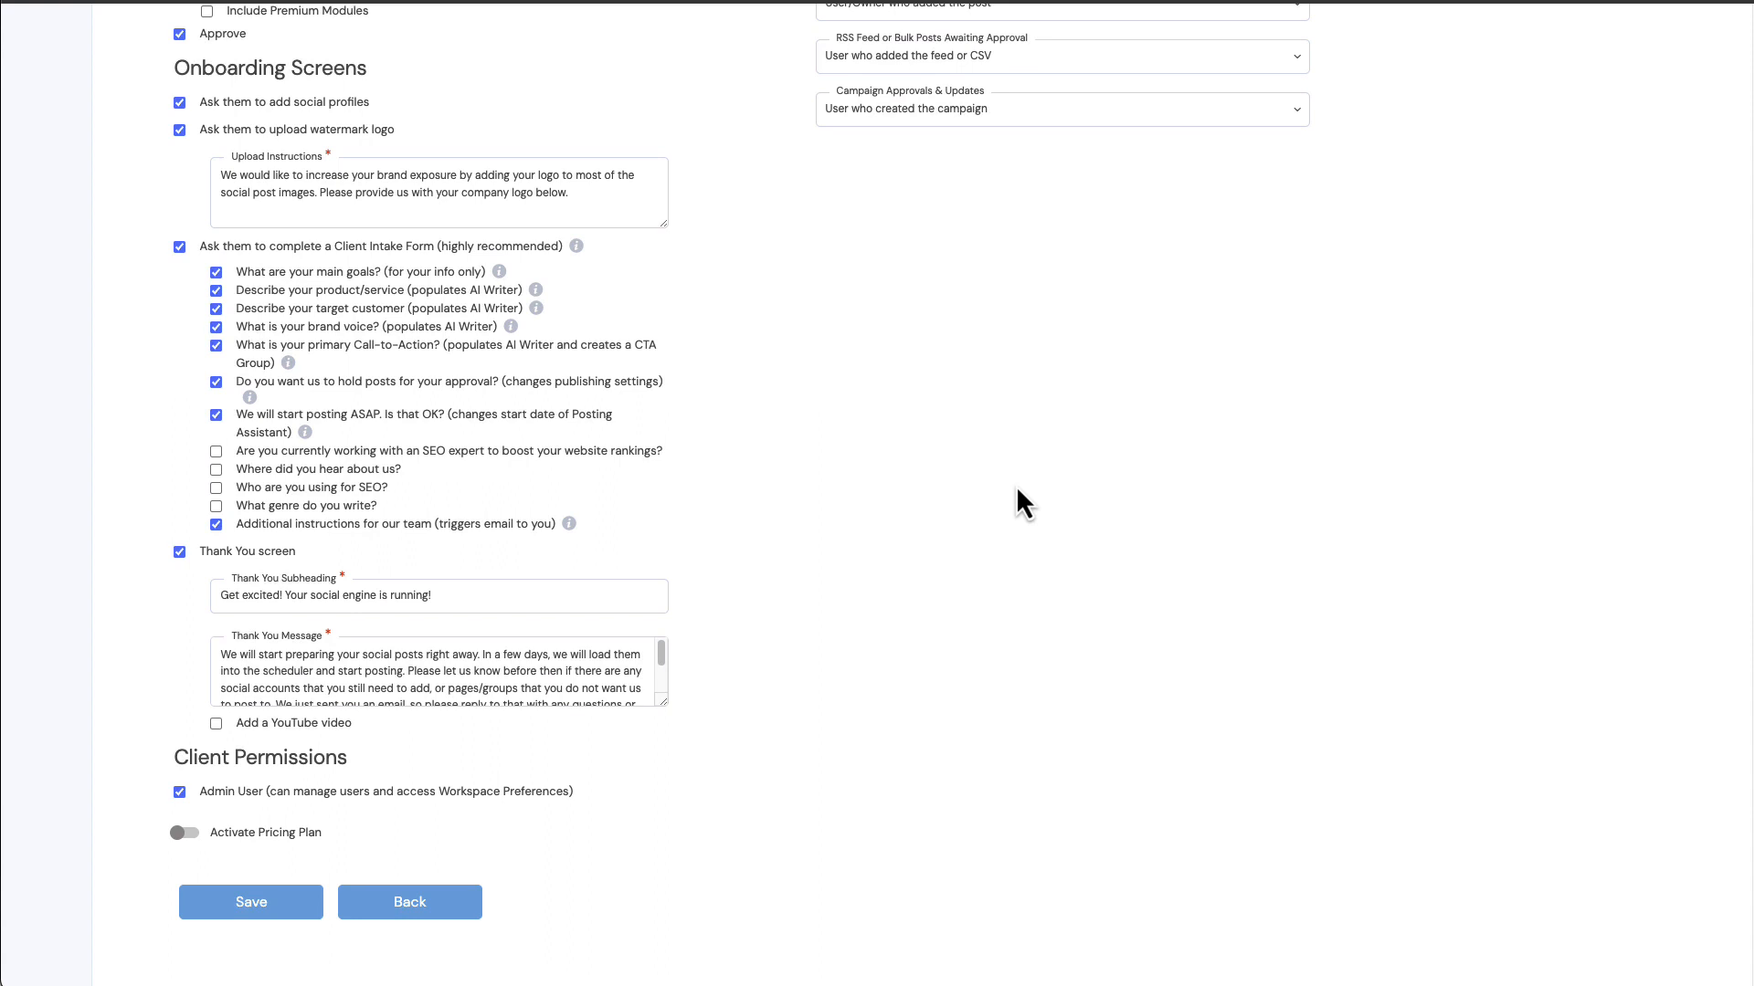
scroll(1019, 501, "down", 1)
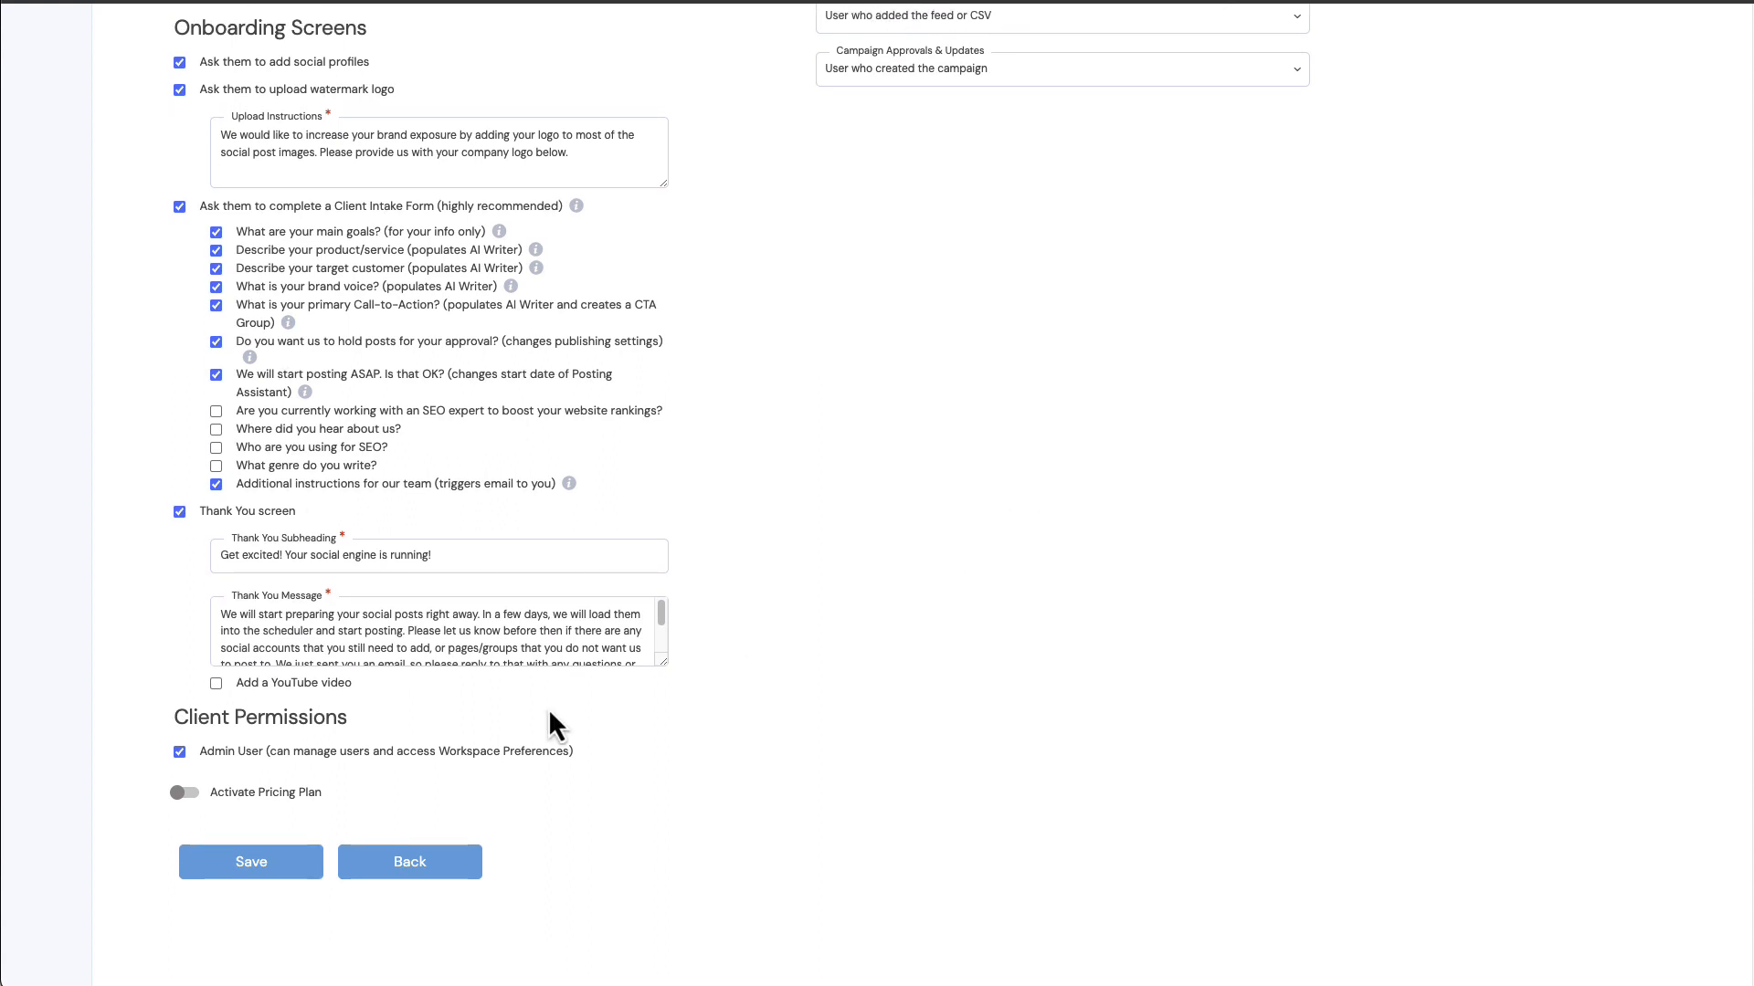
left_click(186, 792)
left_click(252, 862)
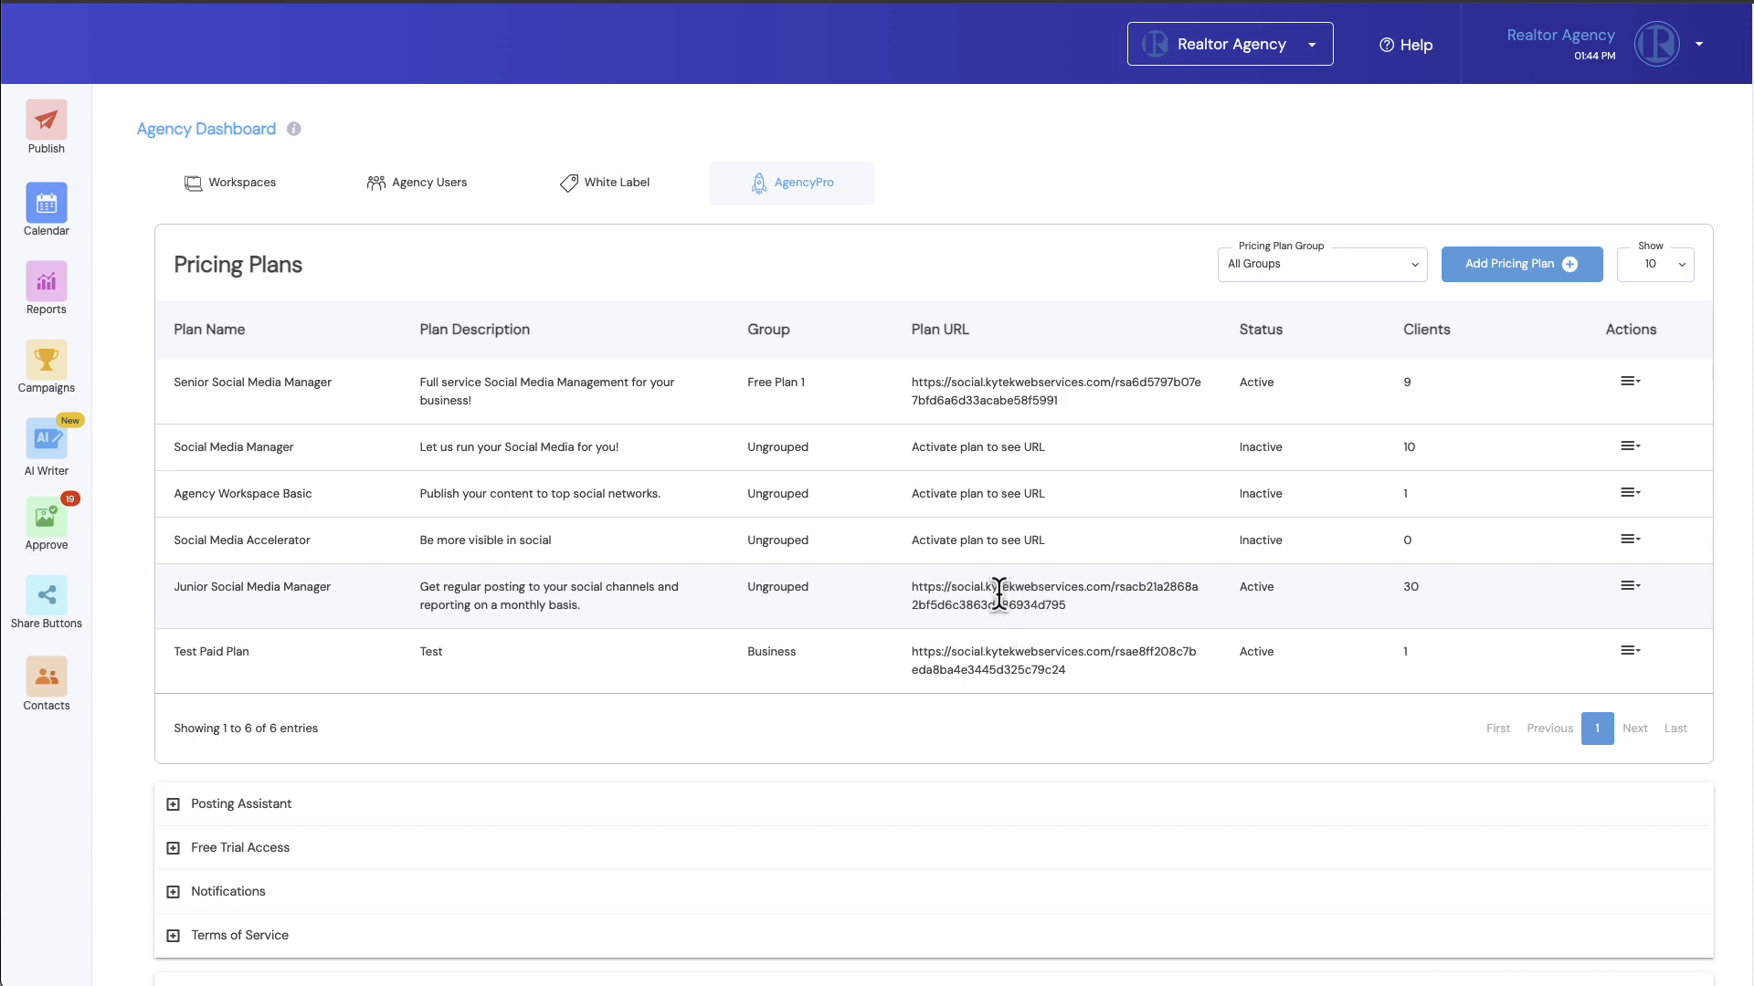
left_click_drag(1081, 619, 909, 596)
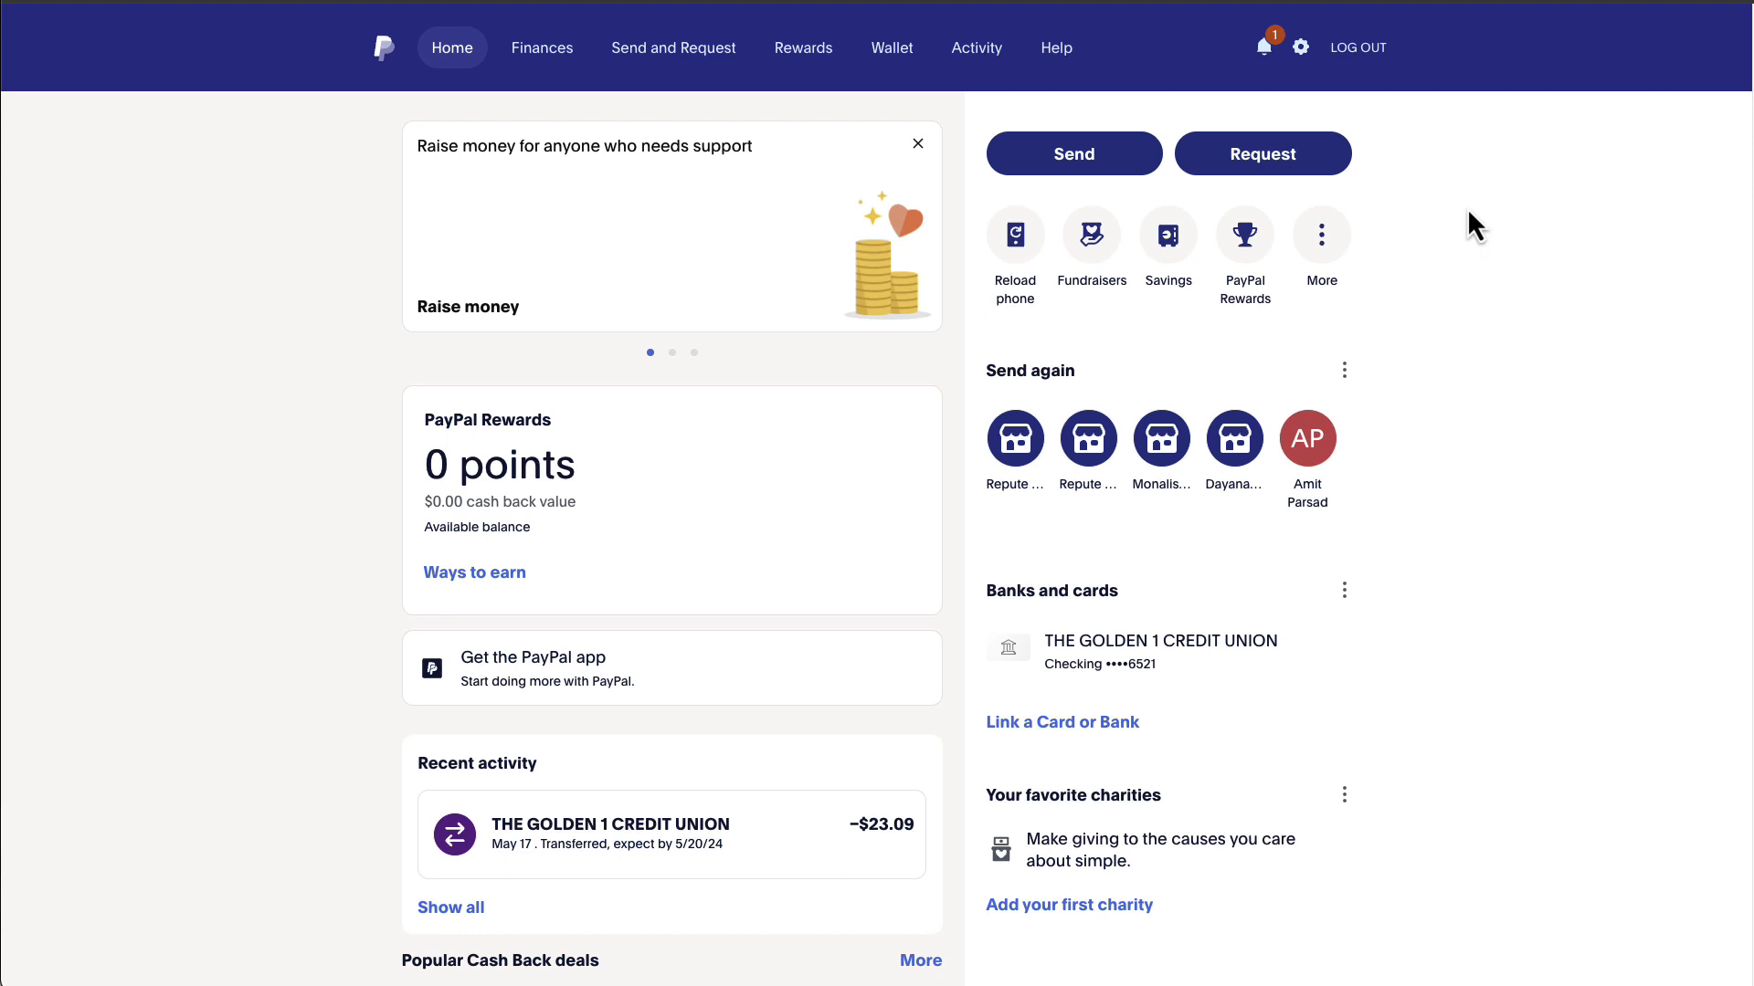
- Switch to PayPal and start creating a Subscribe button from the seller tools
left_click(1300, 49)
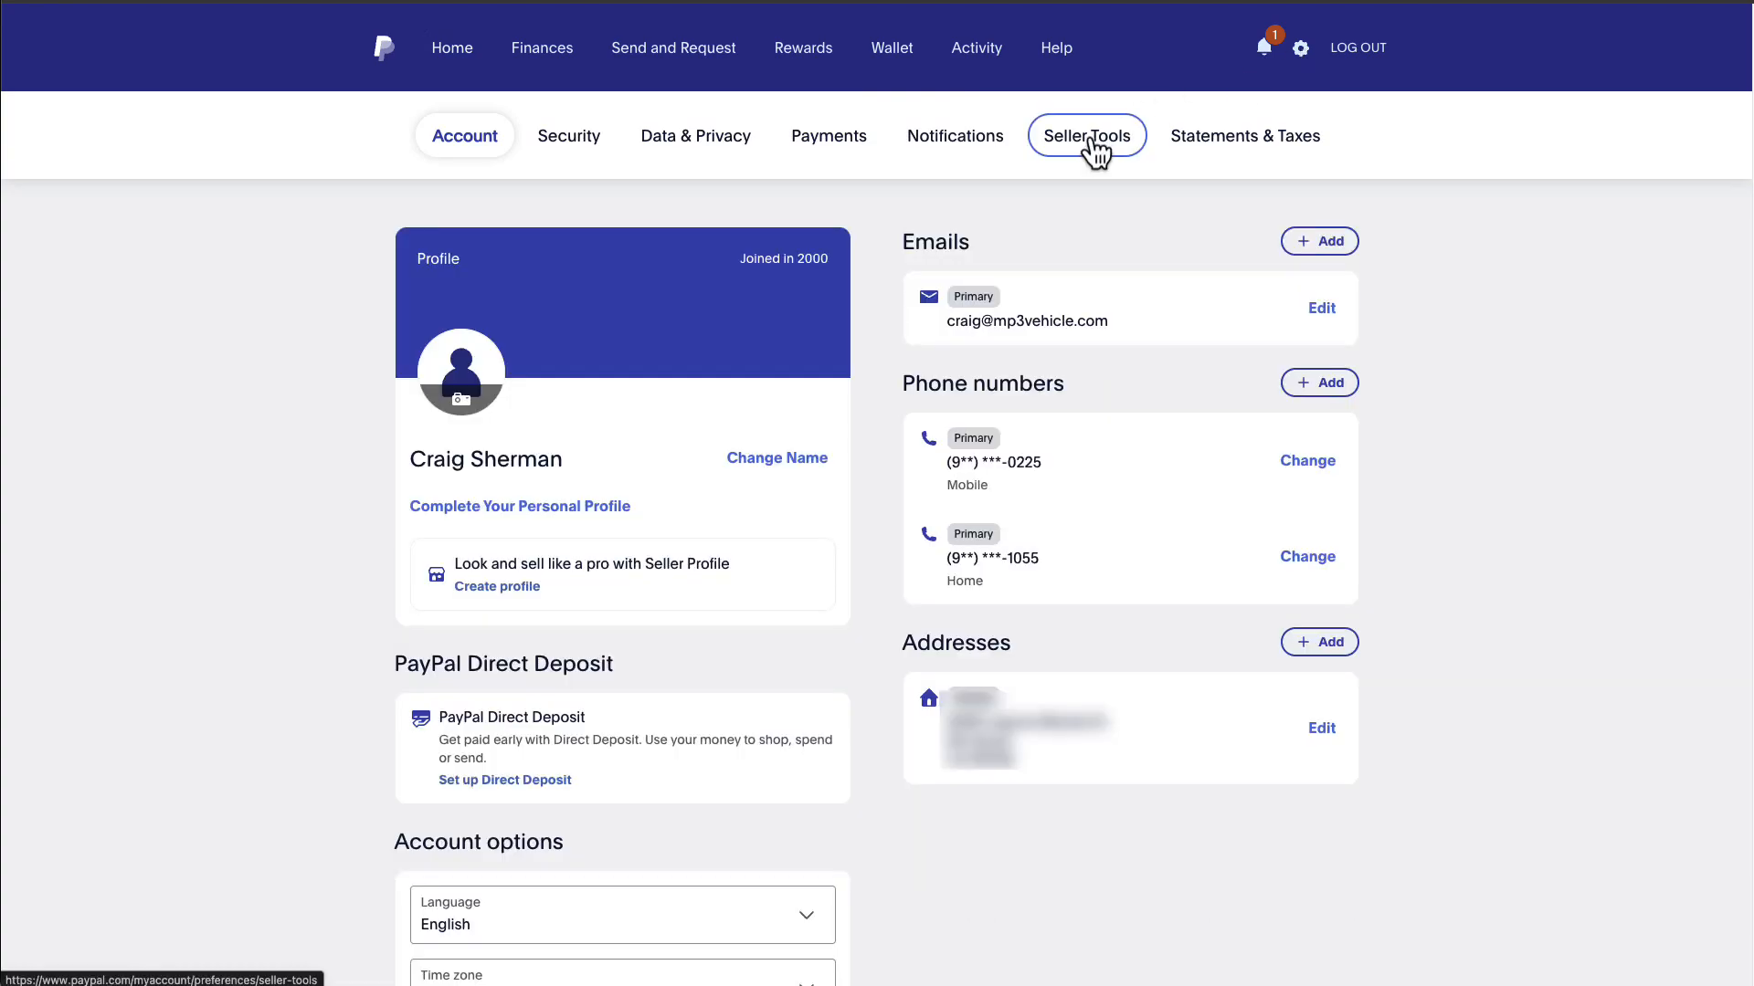
left_click(1089, 139)
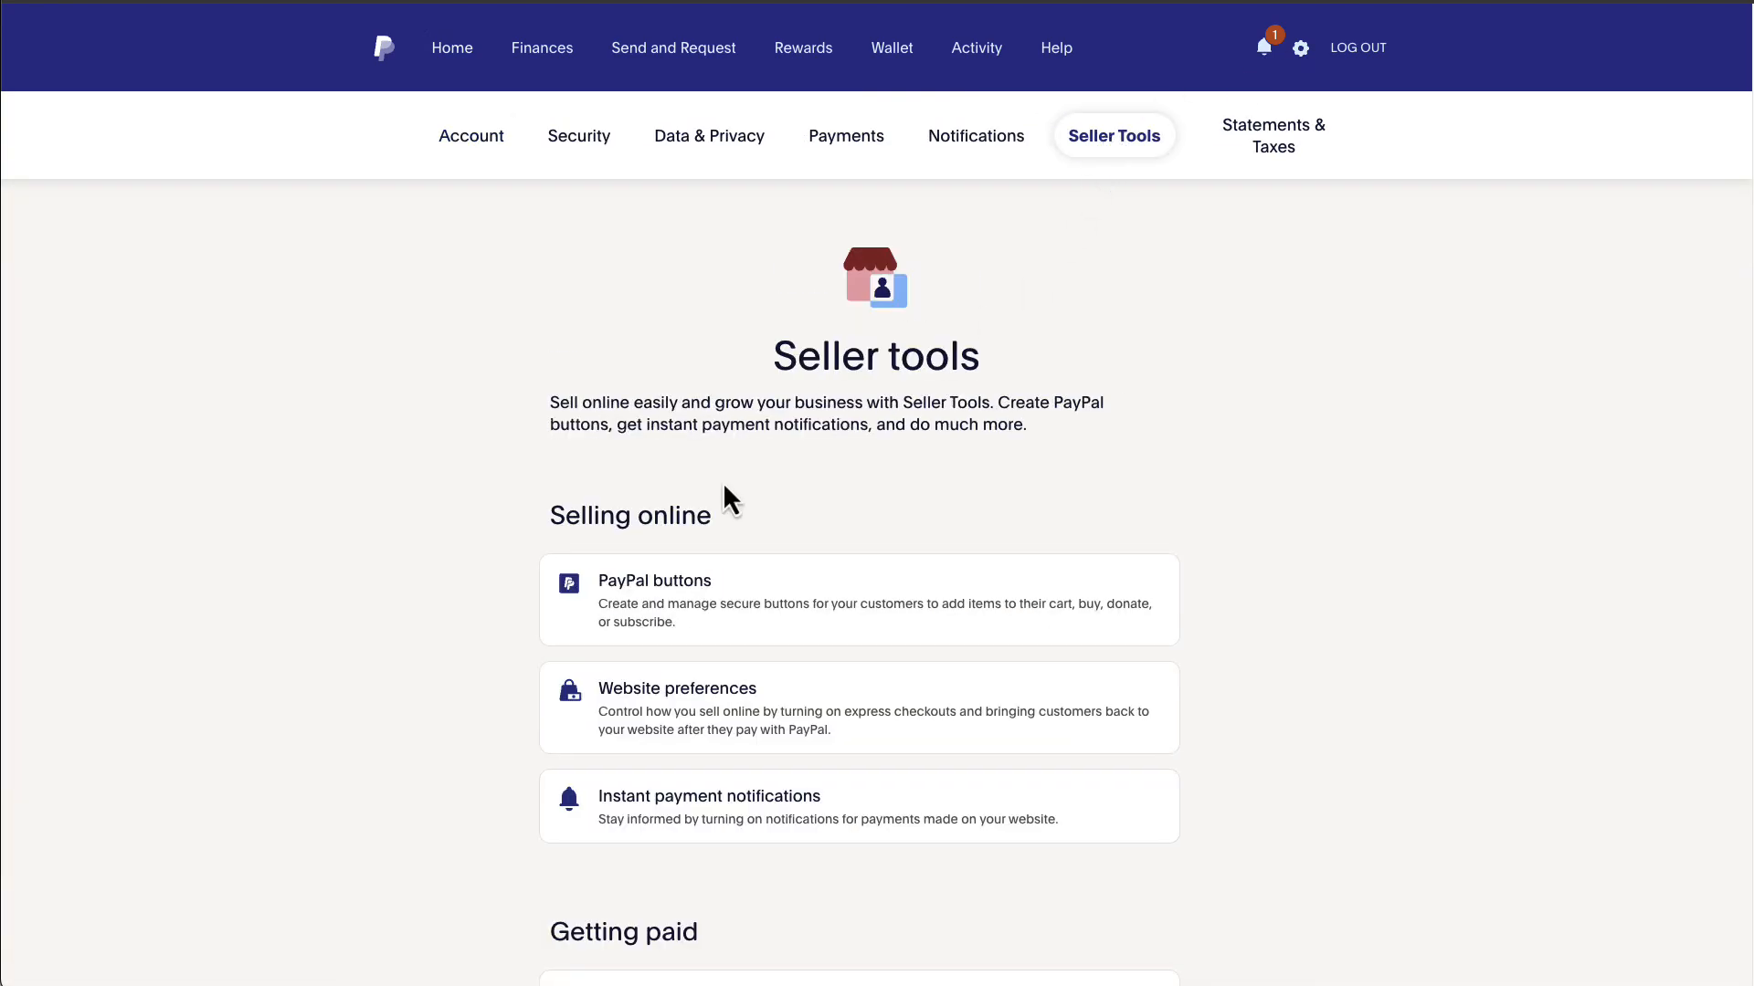
left_click(674, 598)
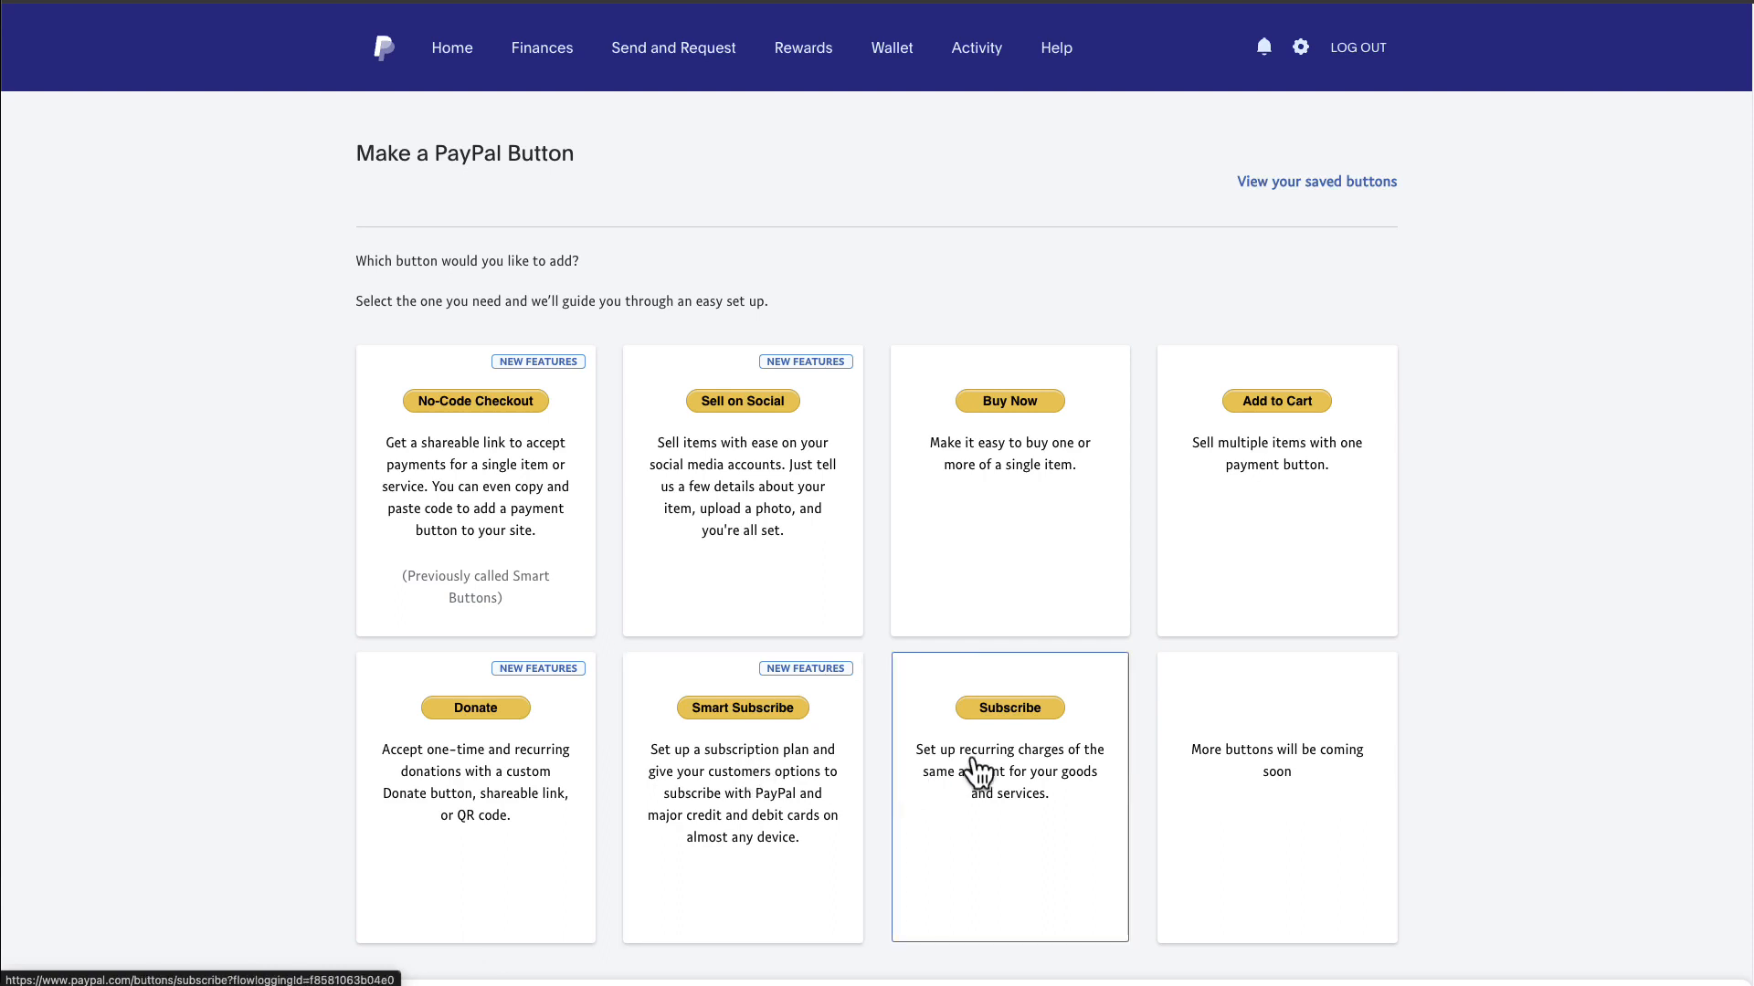
left_click(1005, 789)
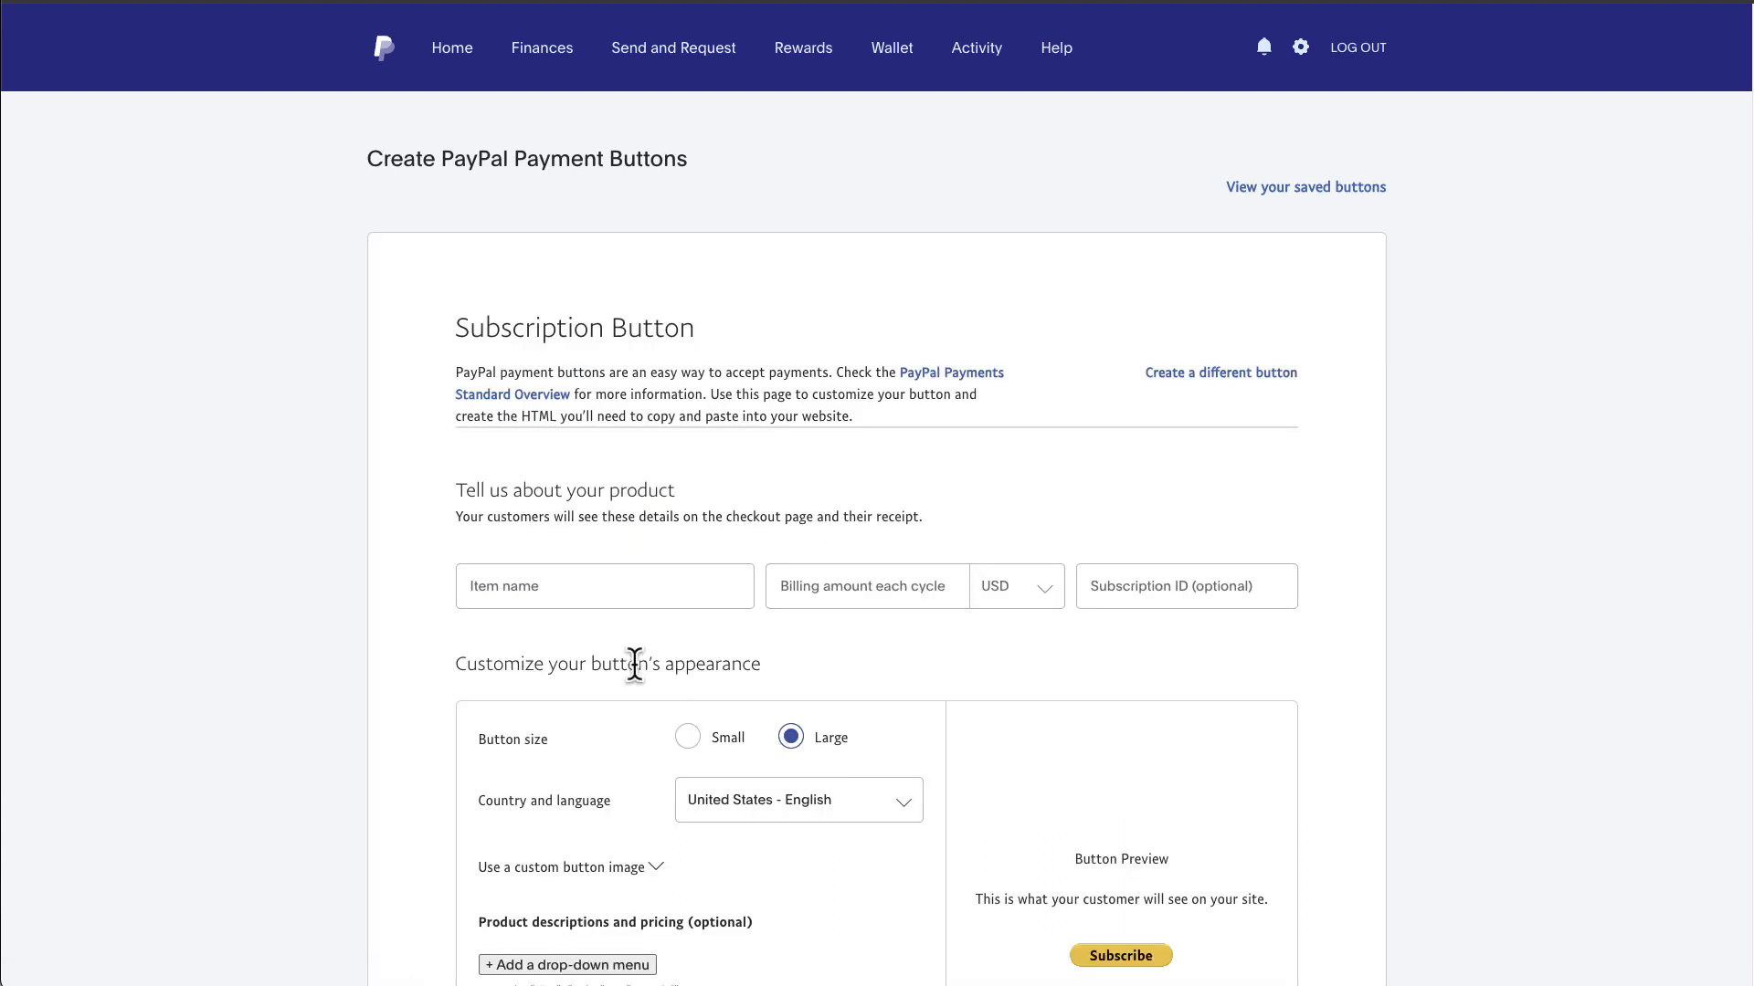
- Name the subscription item "Jr Social Media Manager" and set the billing amount each cycle to 99 USD
left_click(581, 595)
type("Jr")
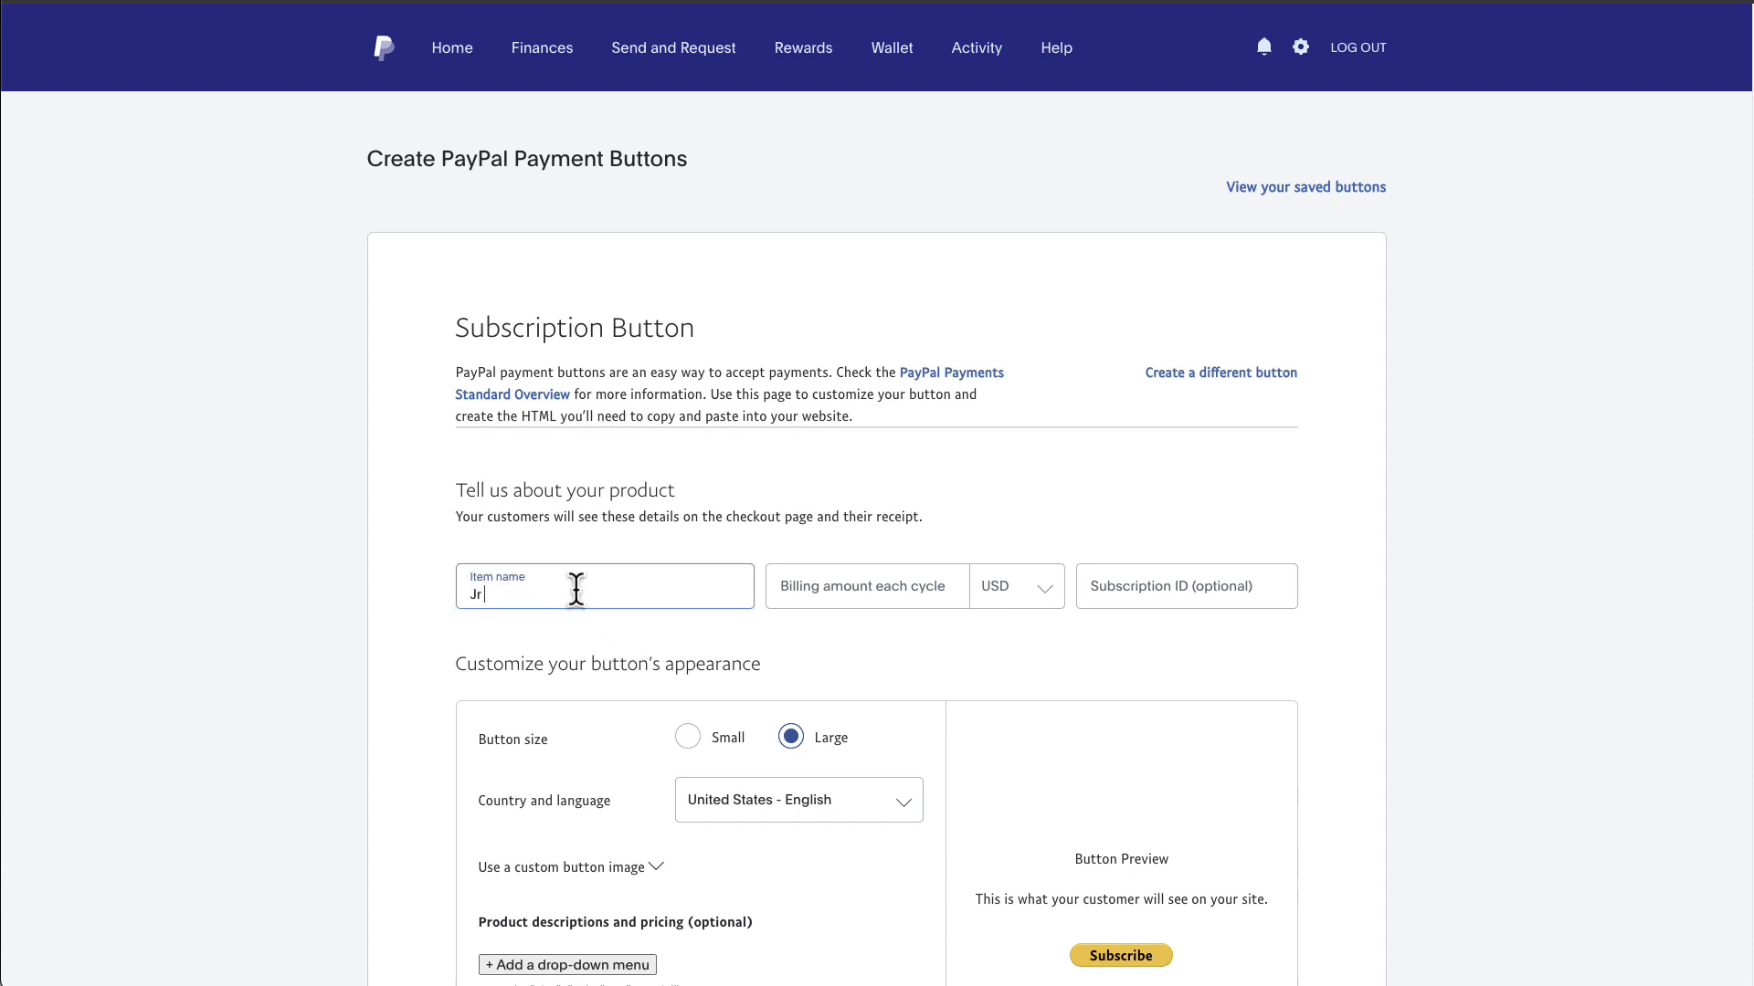
type(" Social Media Manager")
left_click(865, 591)
type("99")
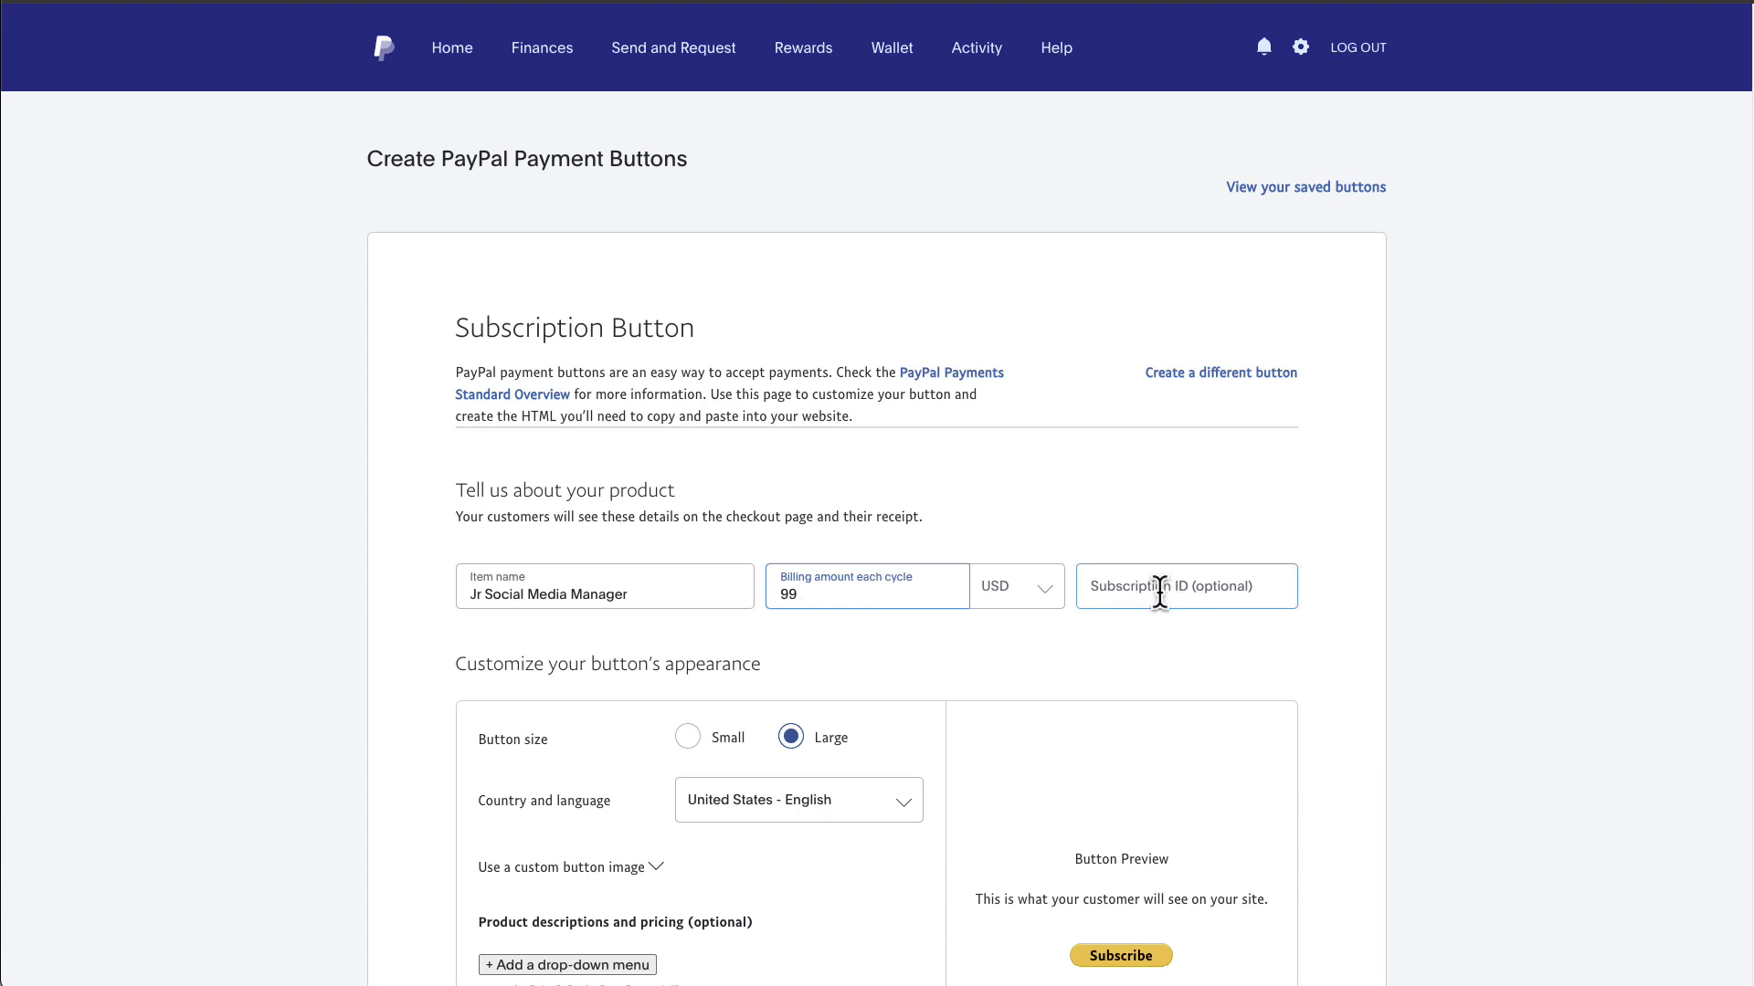
- Review the subscription button's appearance options, billing cycle, stop condition and trial period settings
scroll(1159, 593, "down", 5)
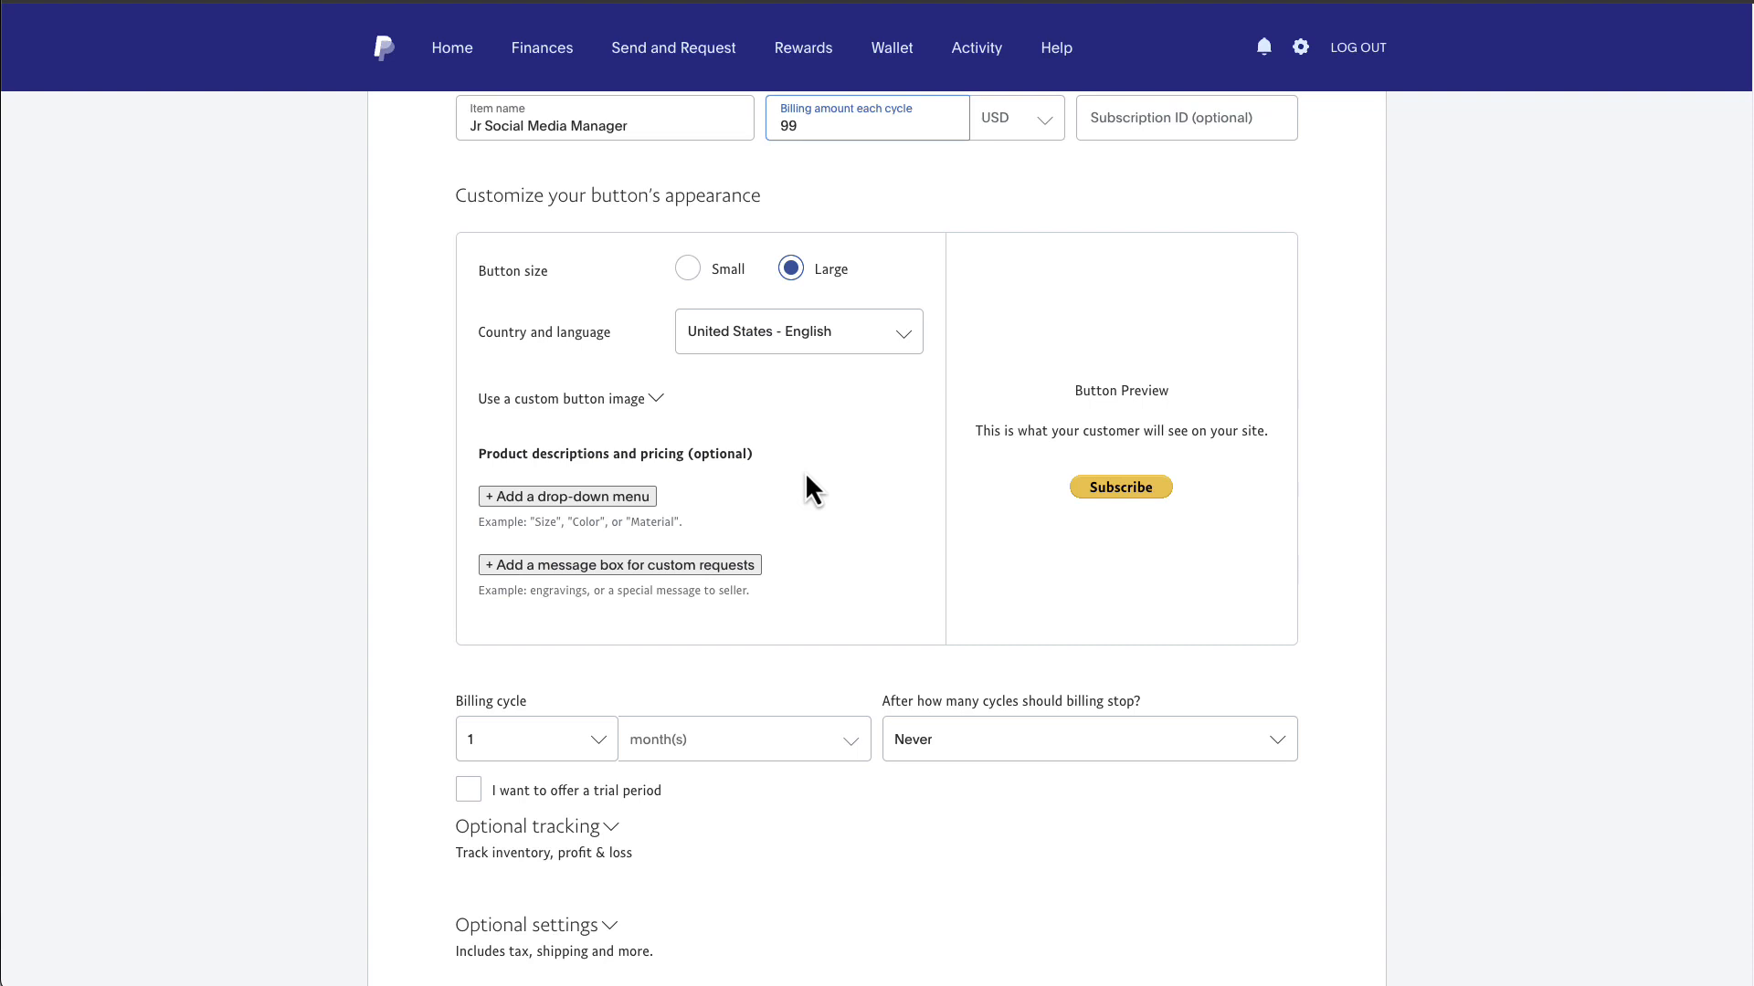
scroll(808, 489, "down", 2)
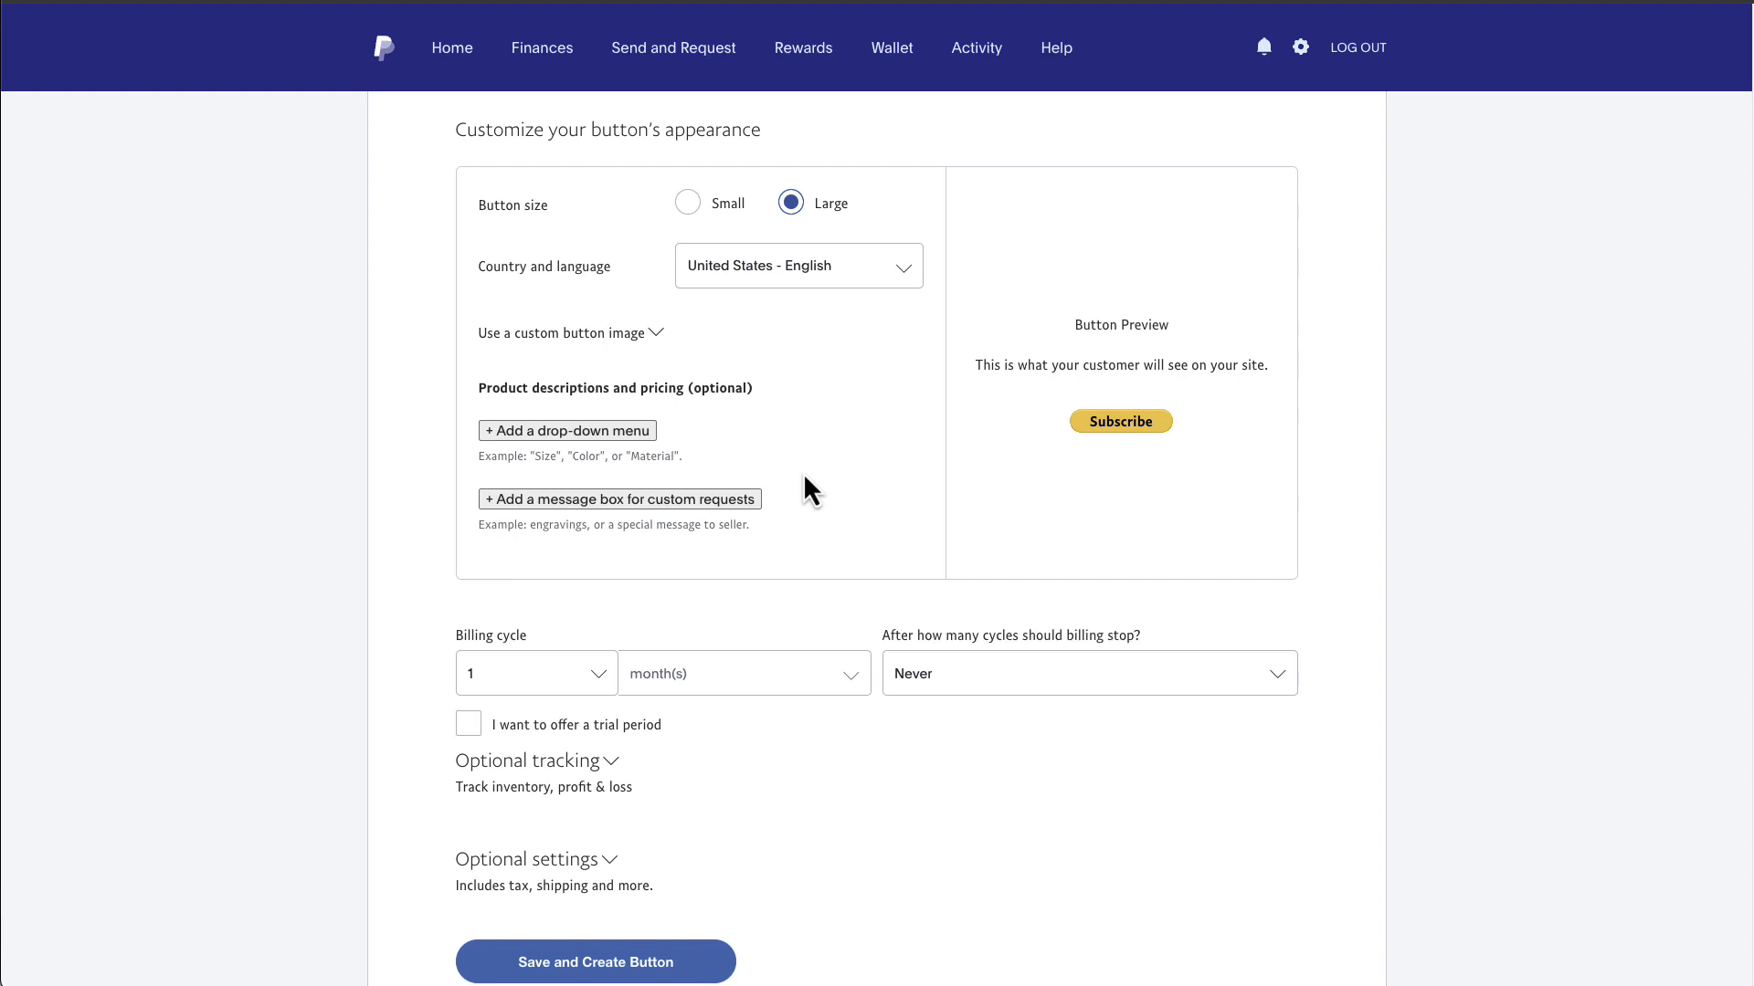
scroll(805, 476, "down", 1)
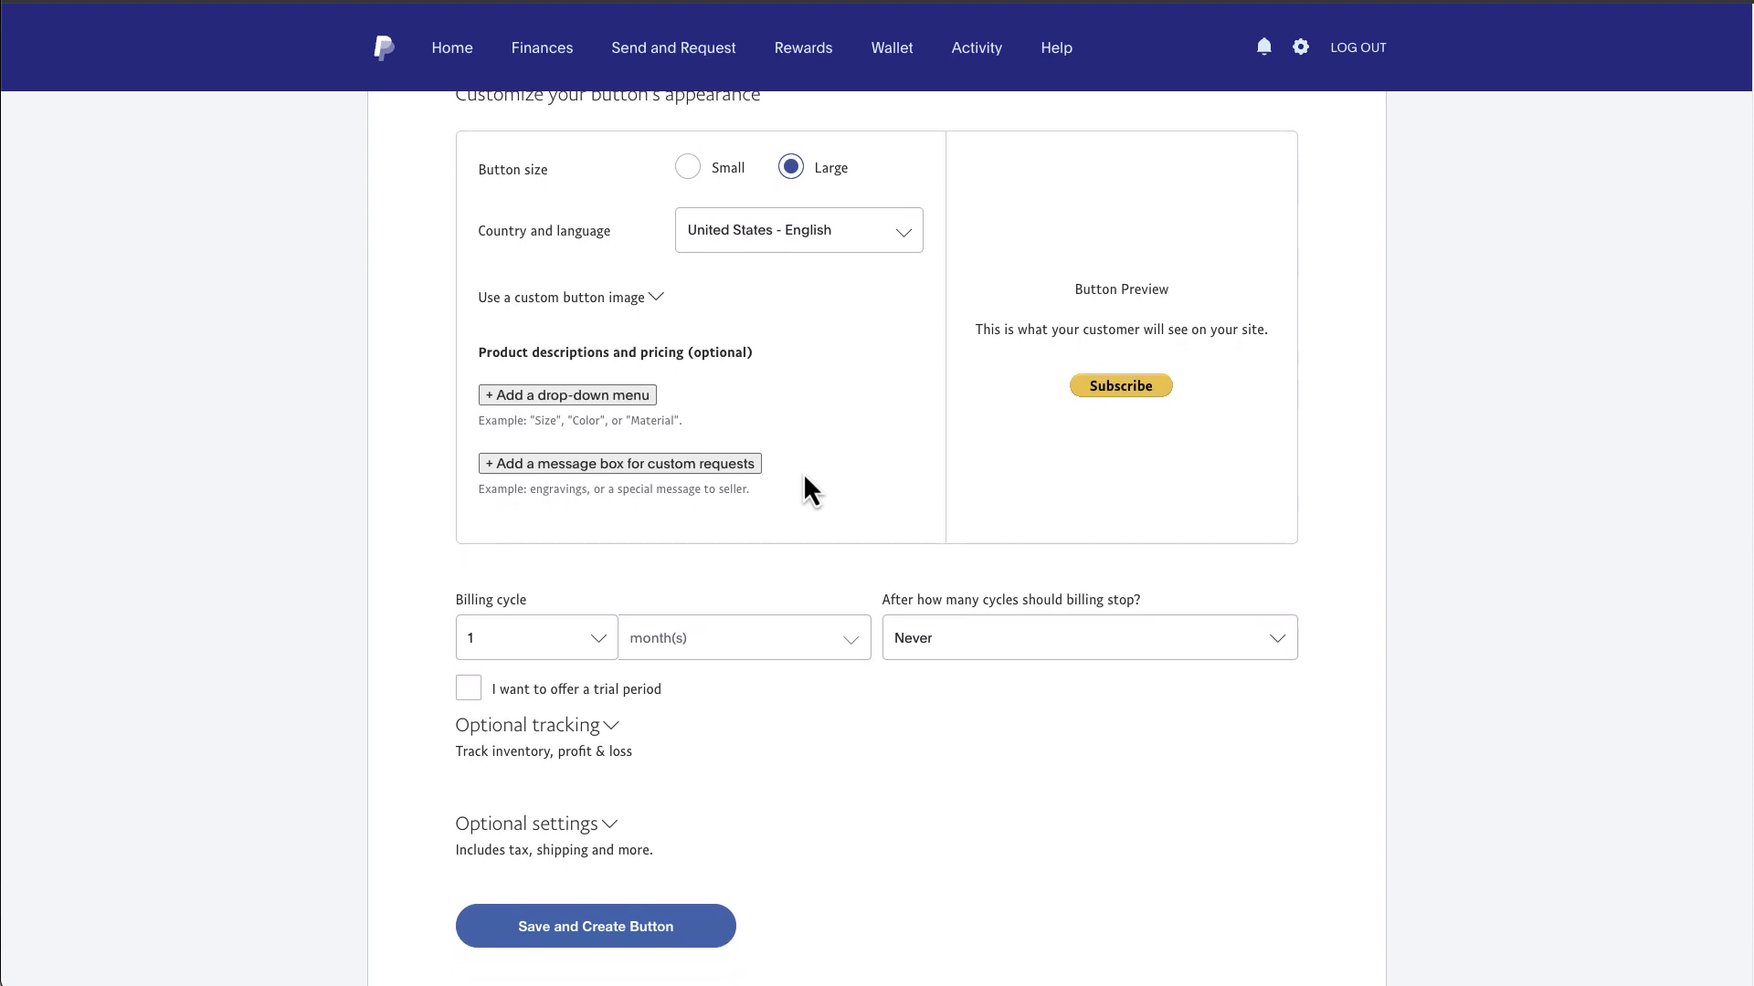
scroll(803, 473, "down", 2)
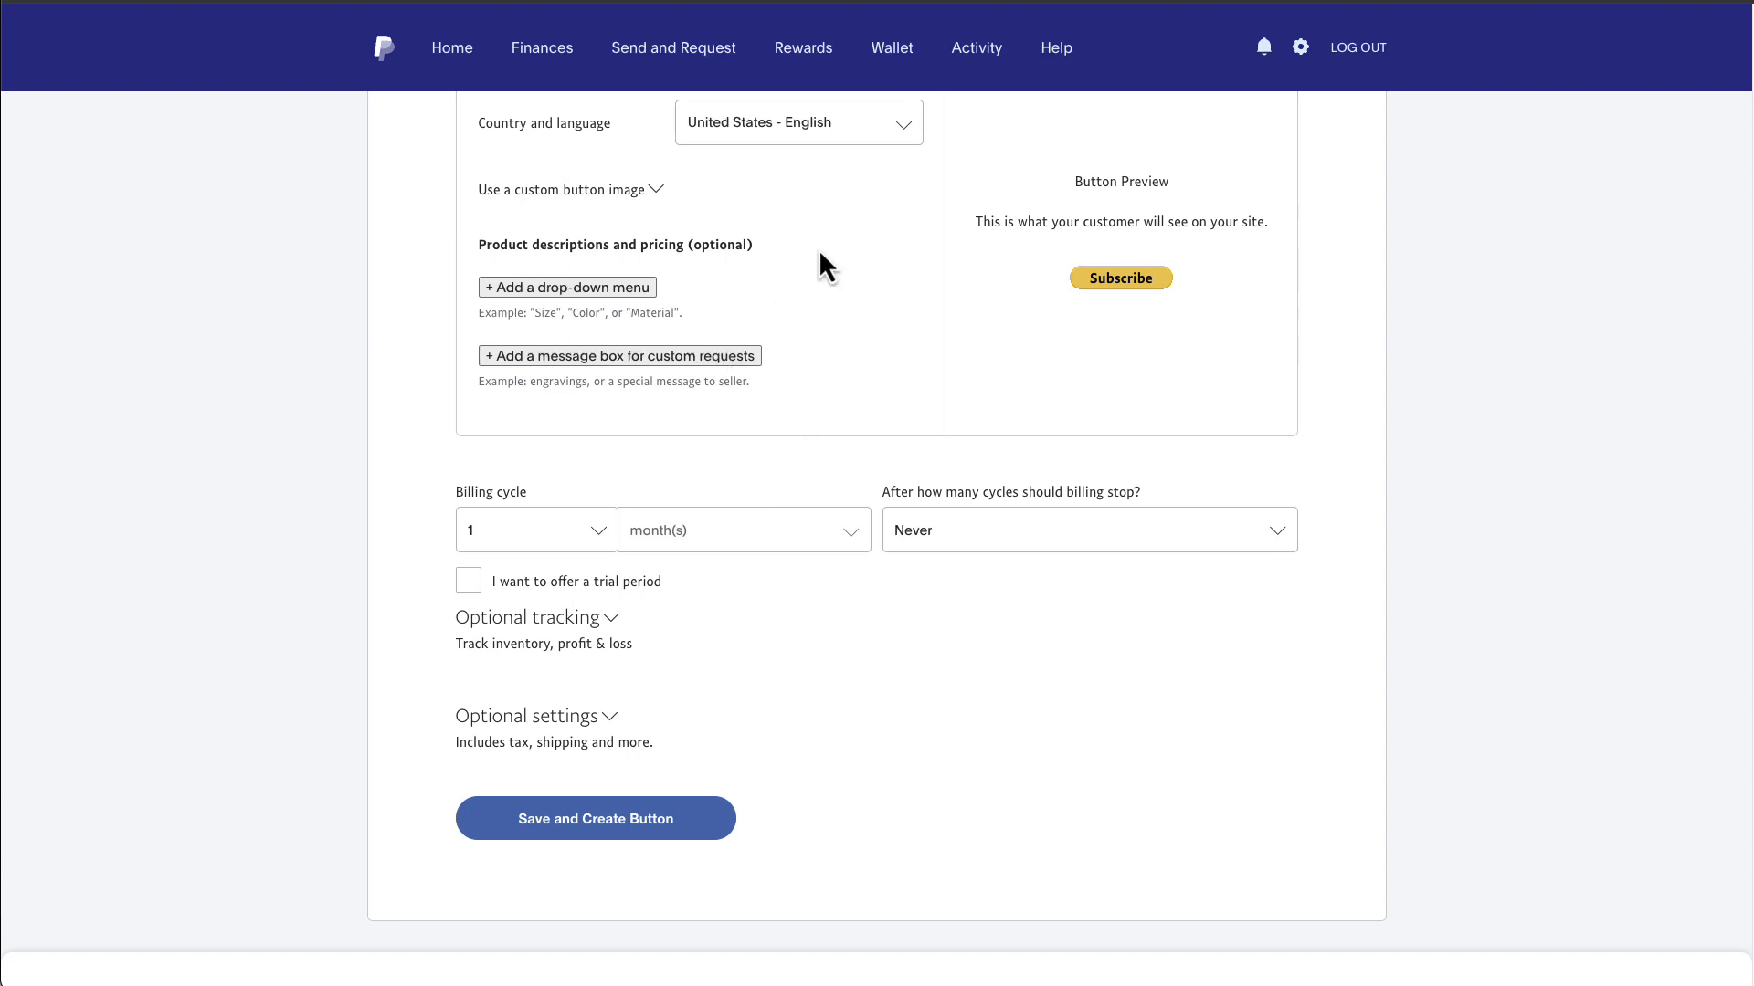
scroll(817, 251, "up", 3)
scroll(816, 267, "up", 2)
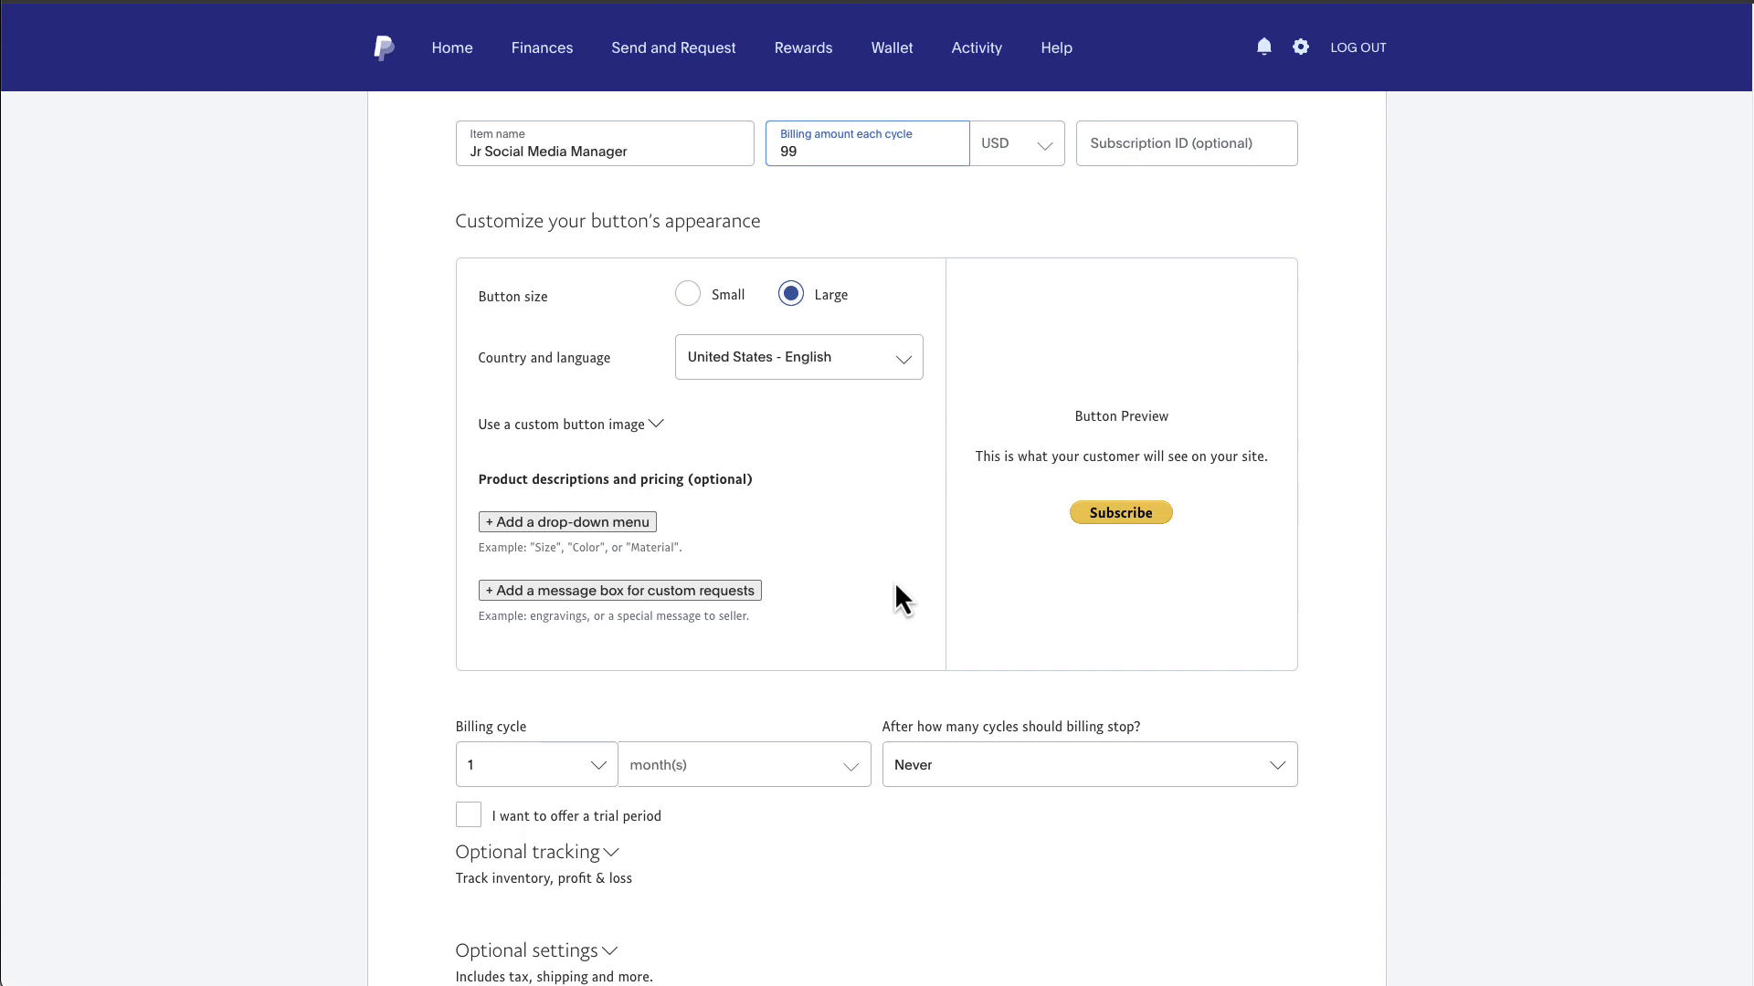
- Expand the subscription button's optional settings and enter the copied plan URL as the Return URL
scroll(861, 554, "down", 5)
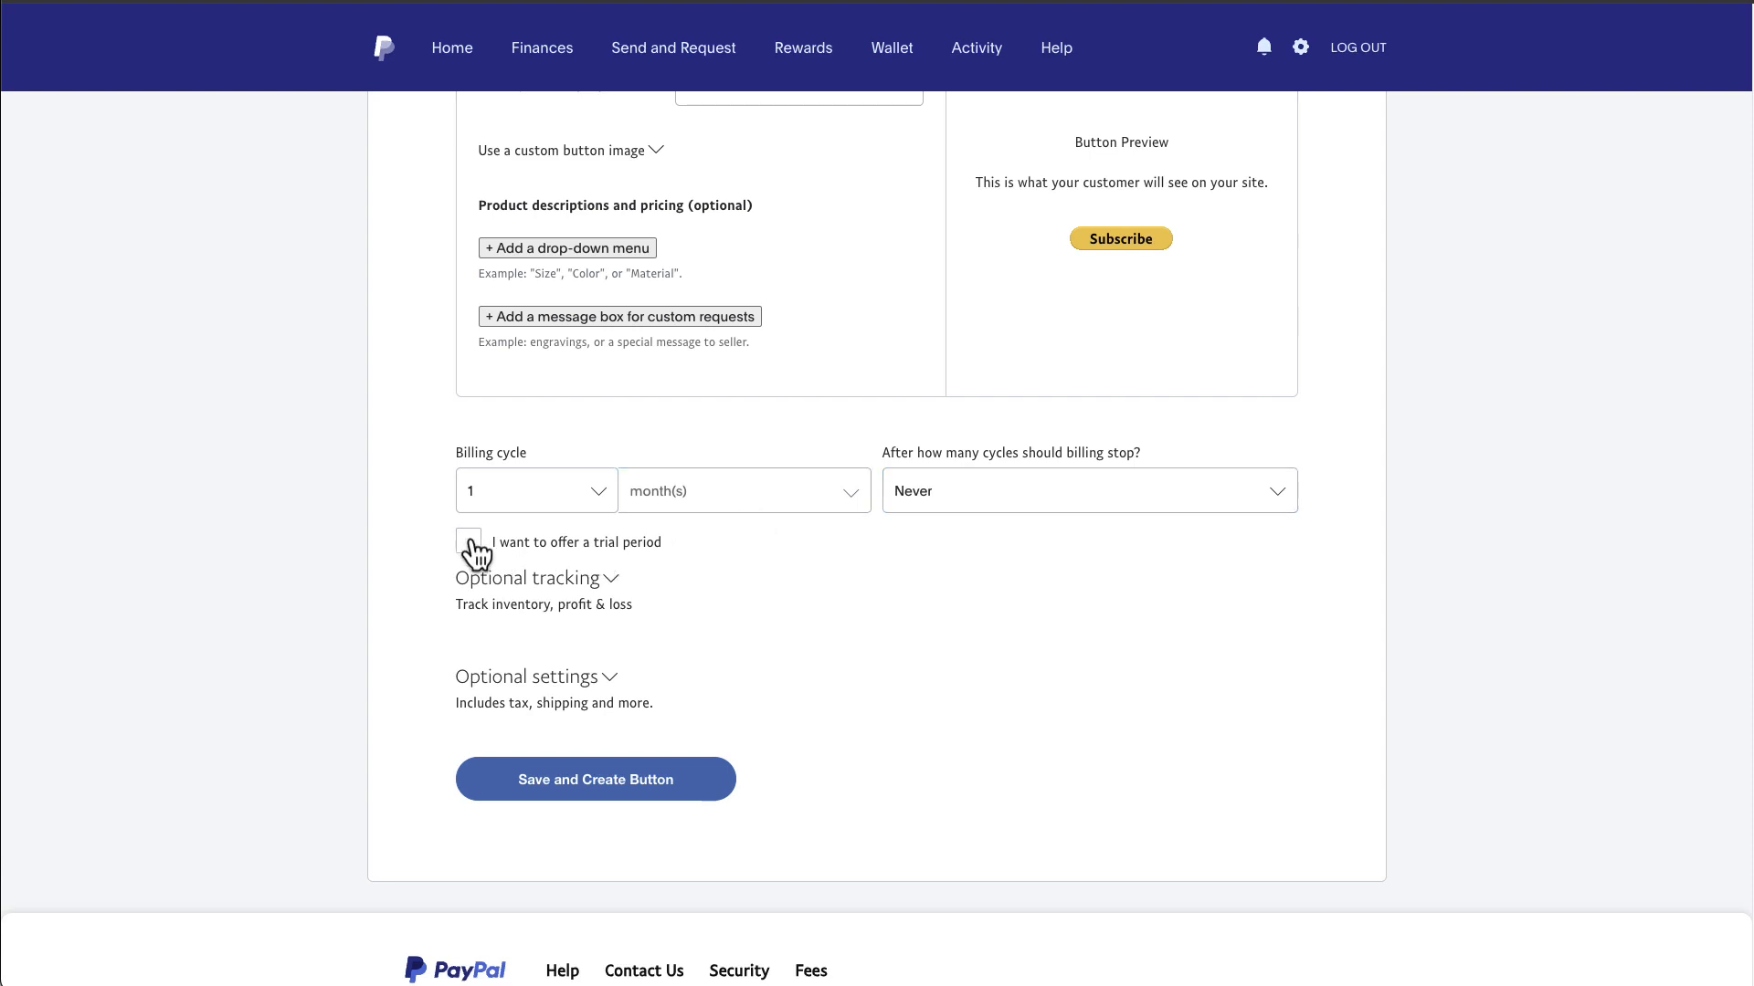
left_click(515, 681)
scroll(845, 616, "down", 4)
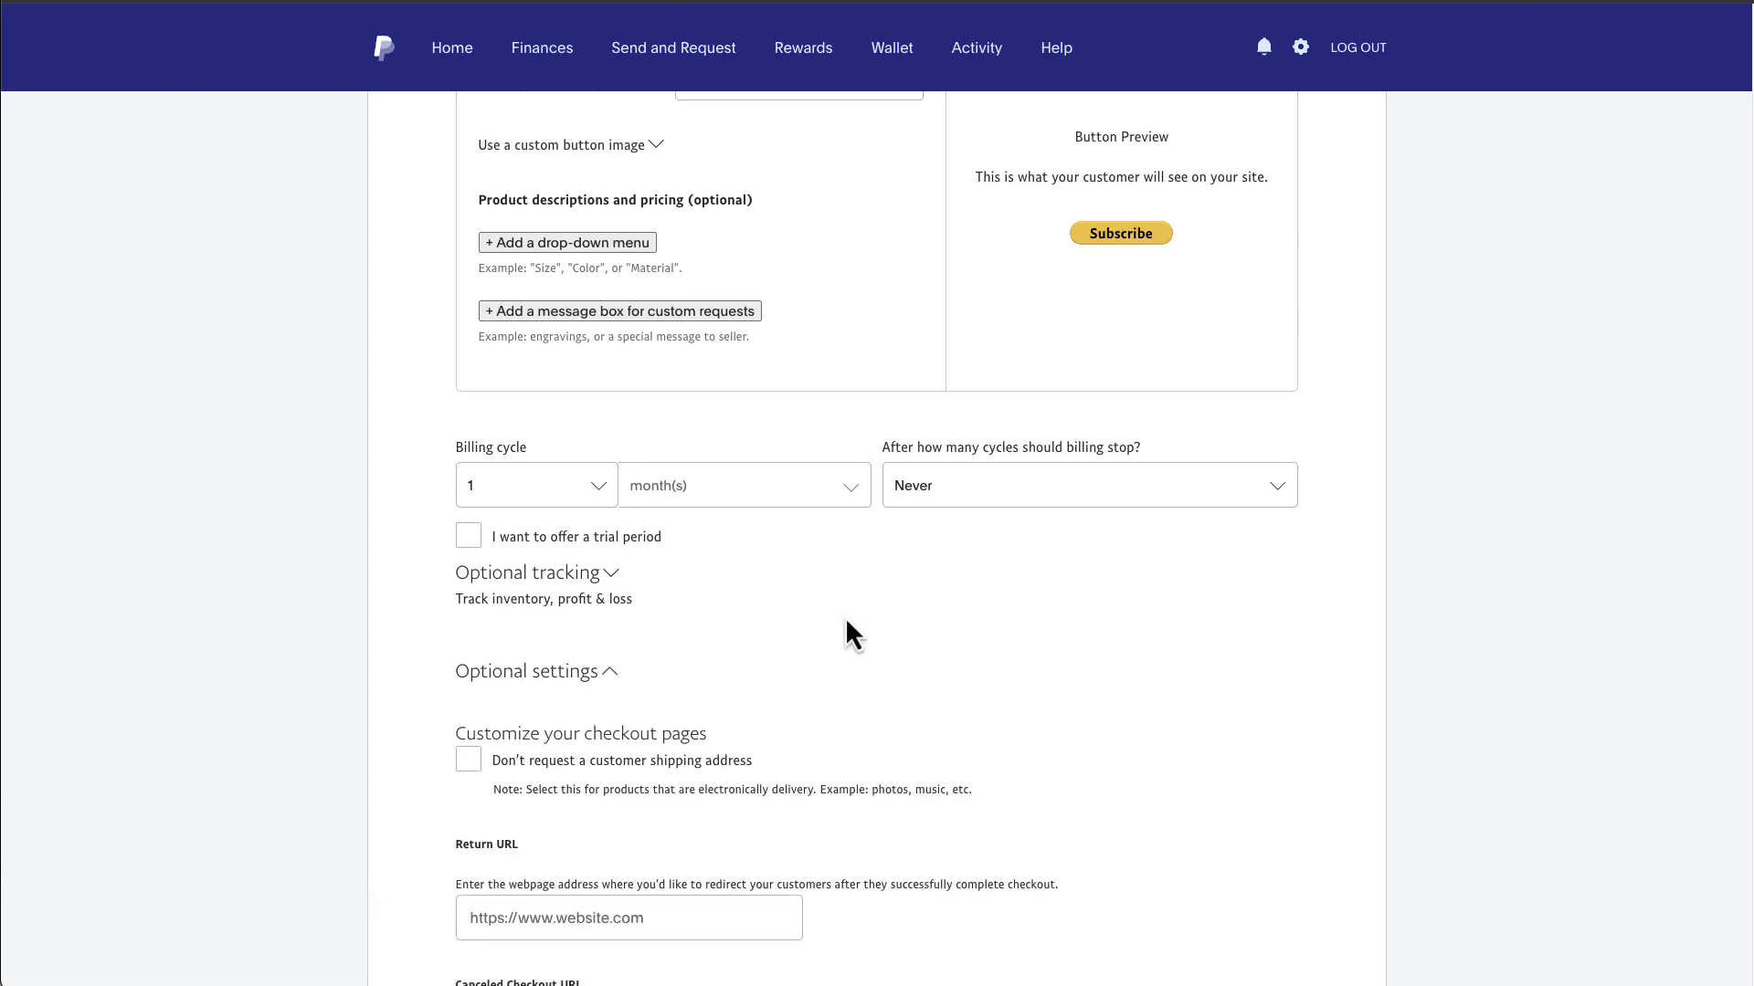
scroll(981, 539, "down", 1)
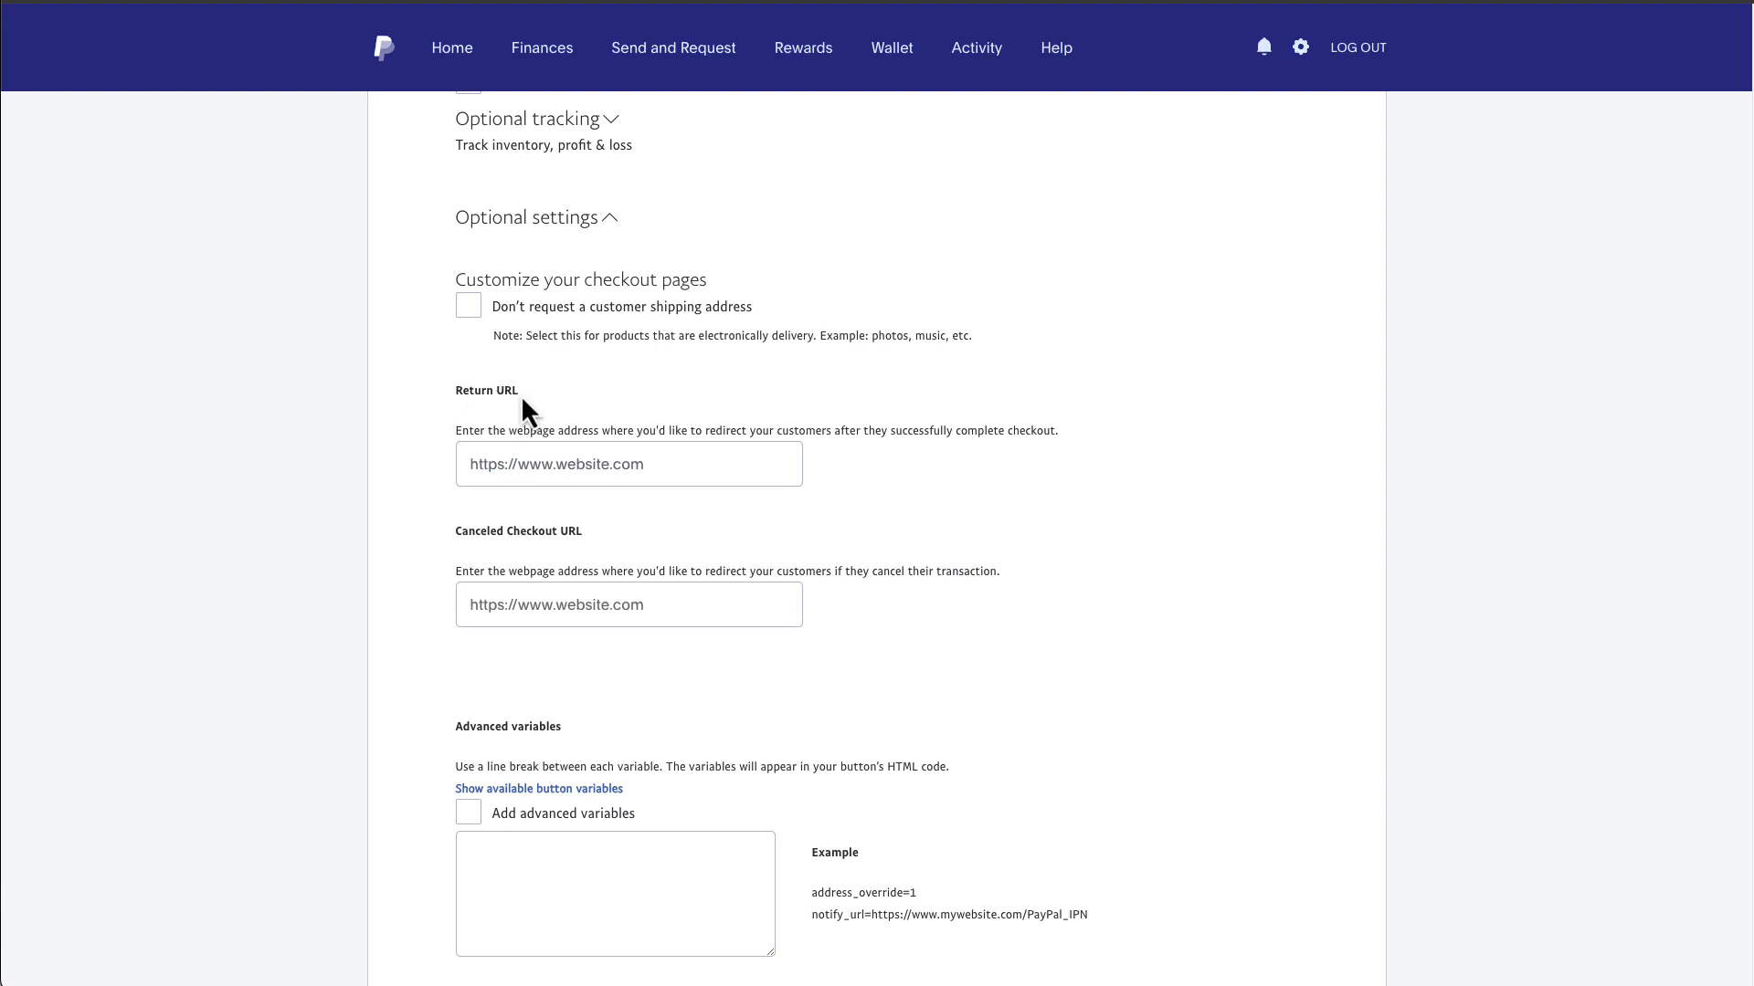
left_click(515, 468)
key("super+v")
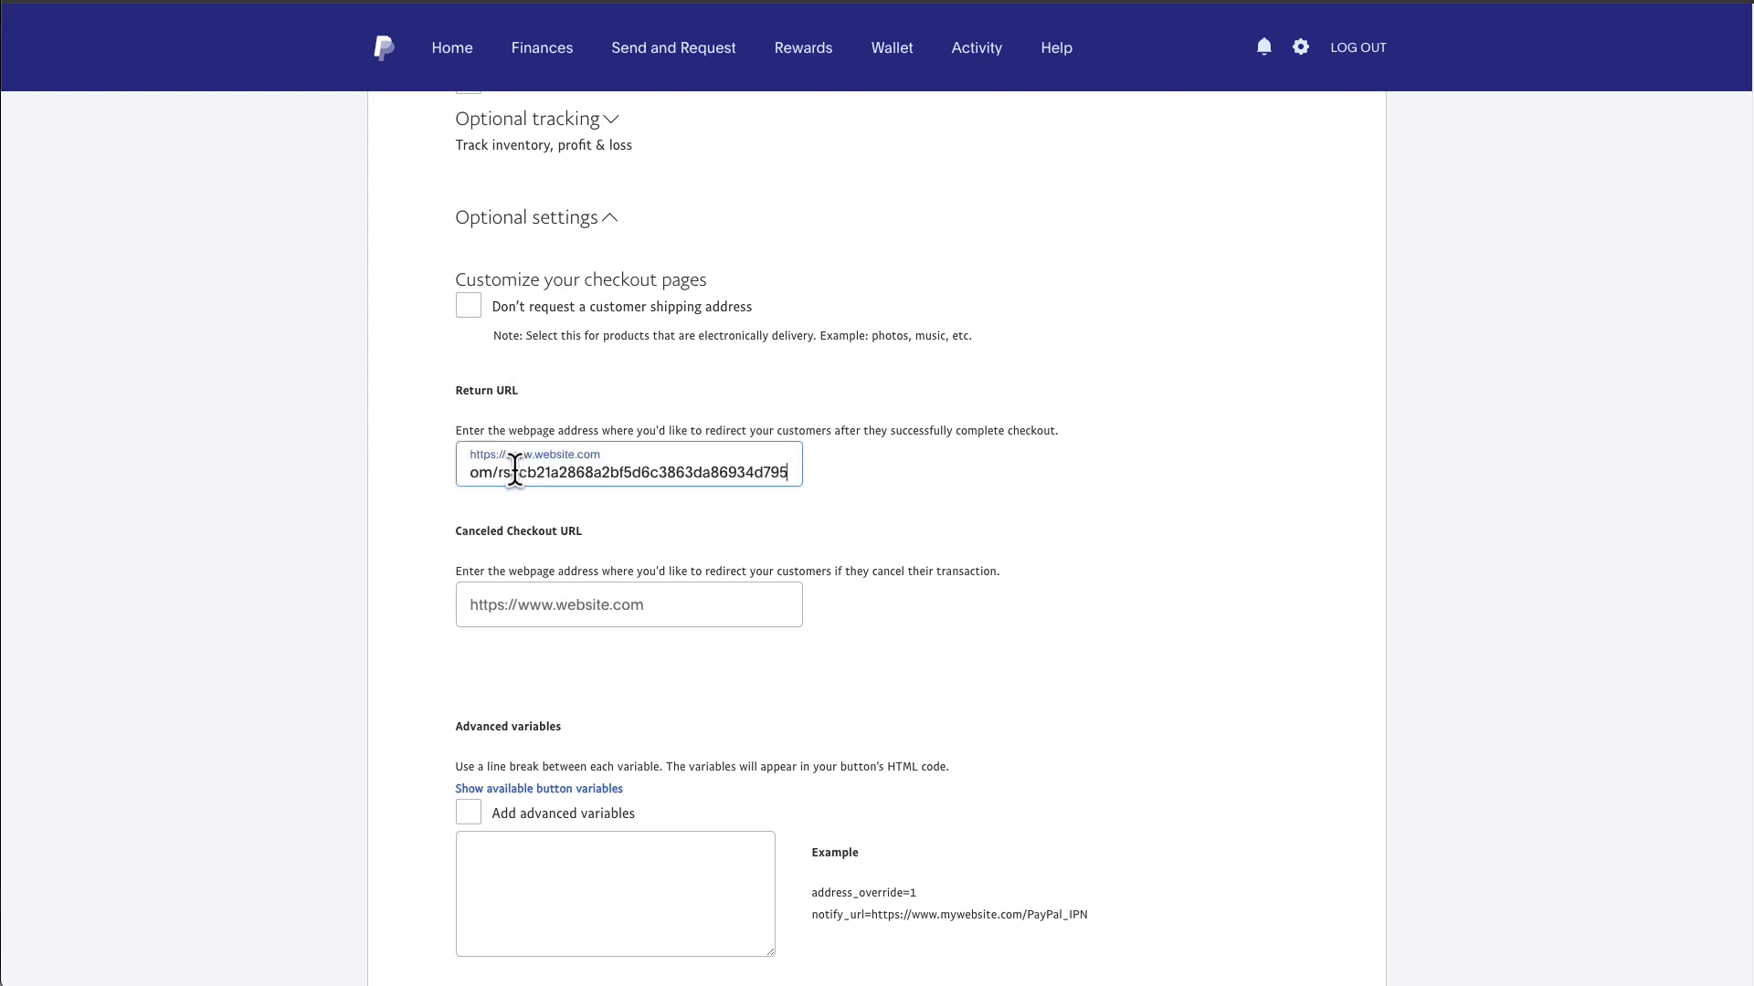
left_click_drag(629, 472, 399, 498)
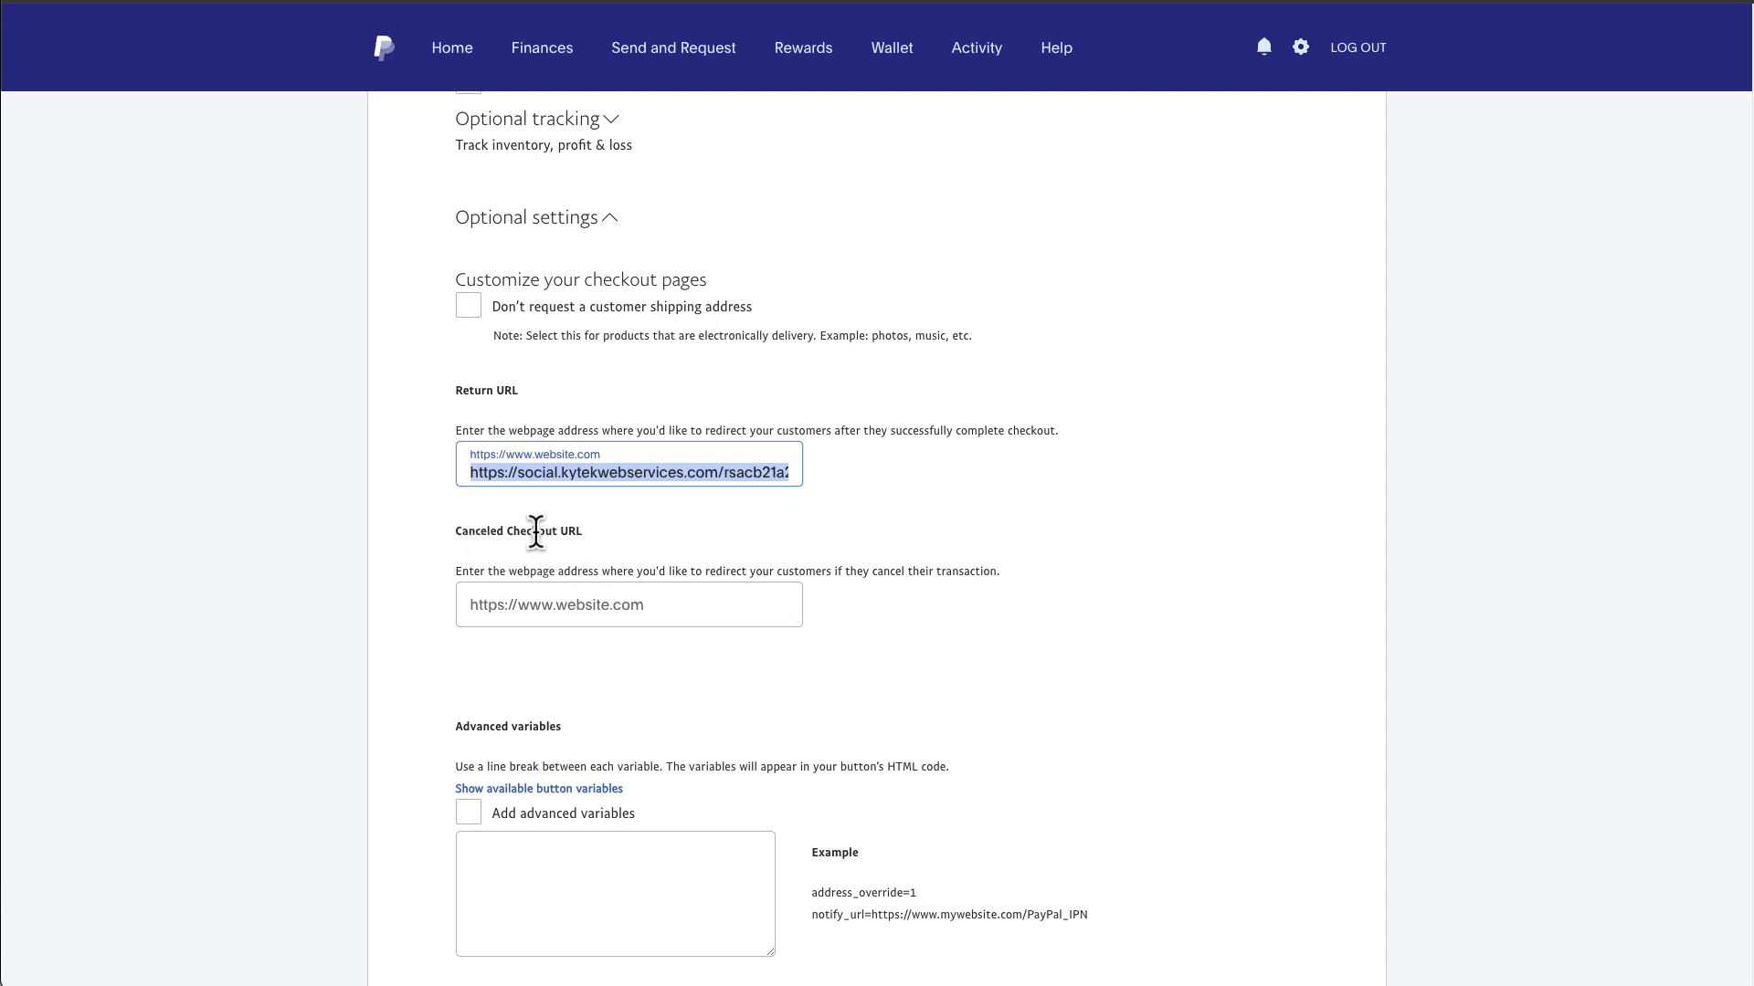
- Leave the Canceled Checkout URL empty, then save and create the subscription button
left_click(585, 607)
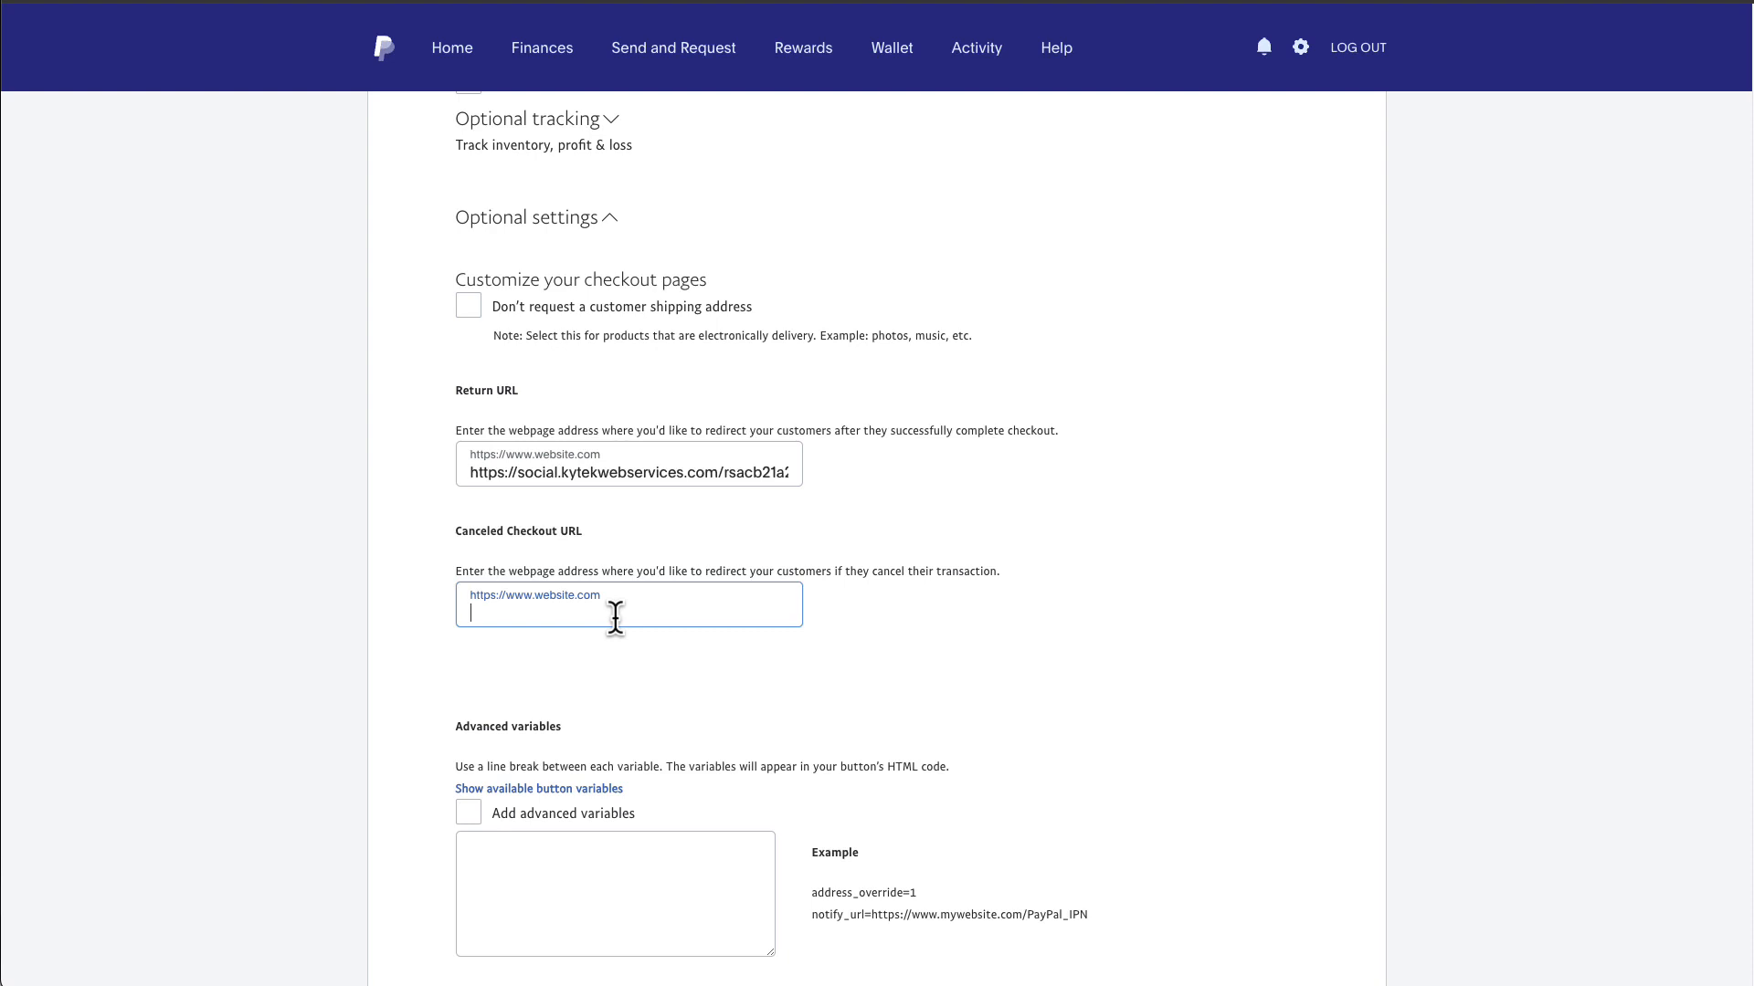
scroll(616, 621, "down", 3)
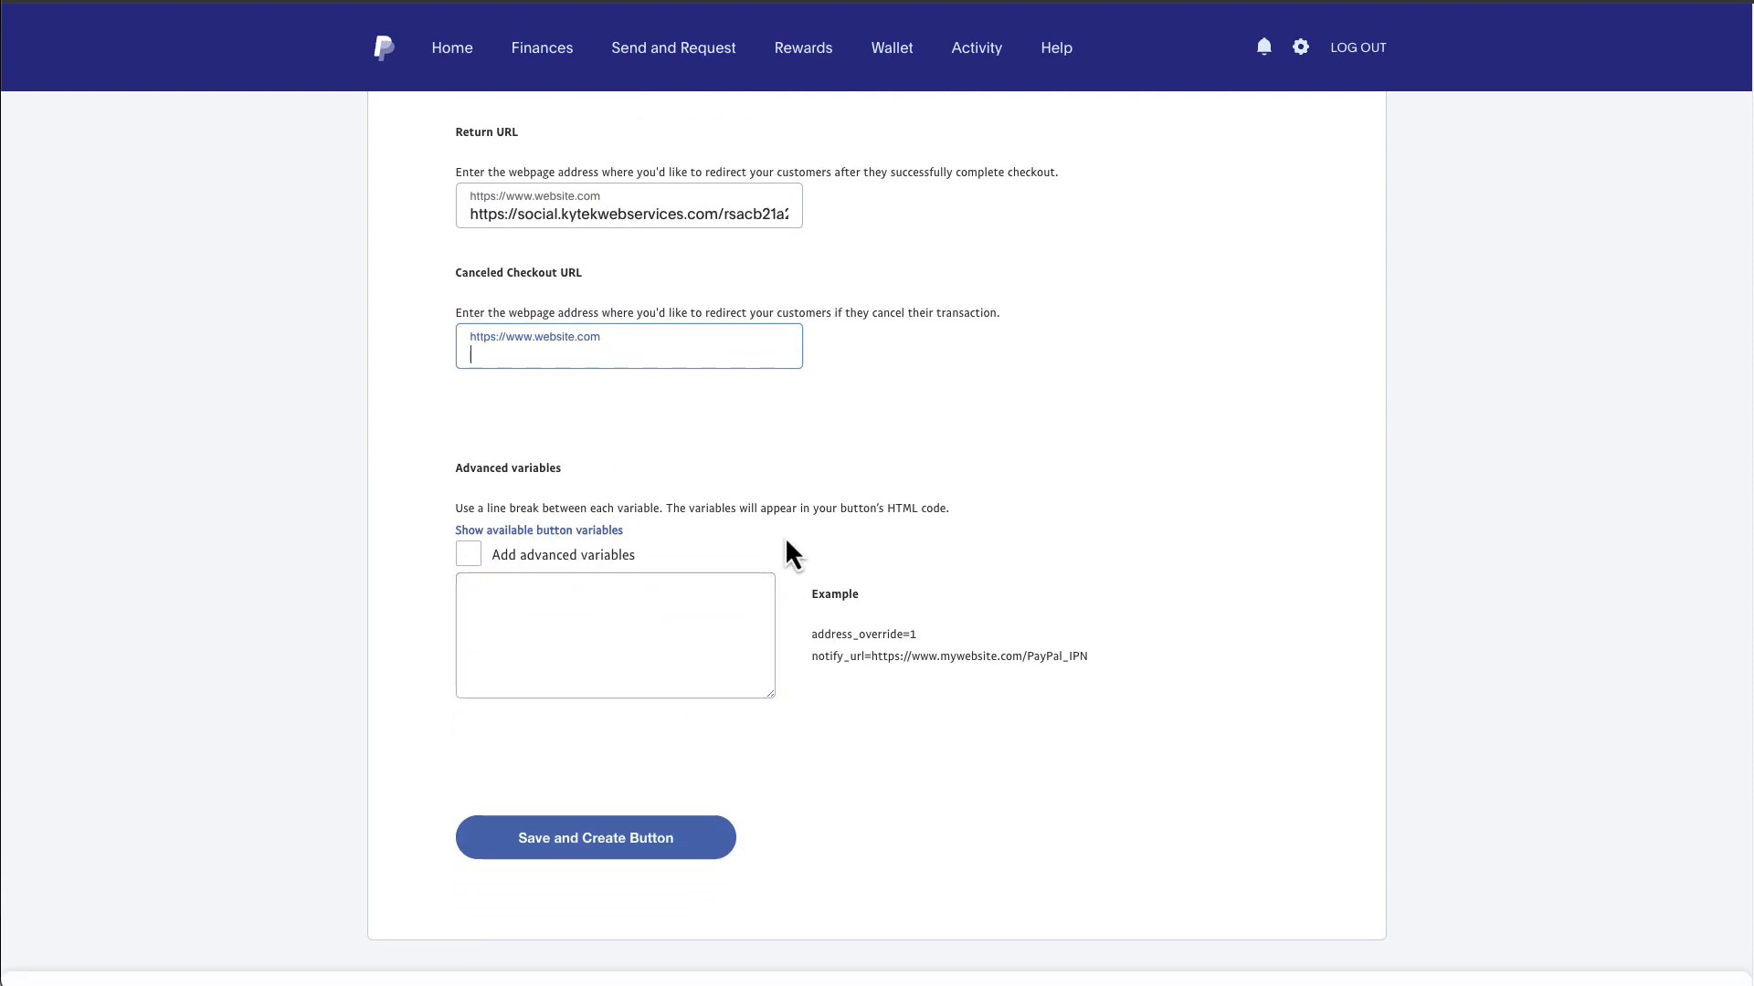
left_click(648, 852)
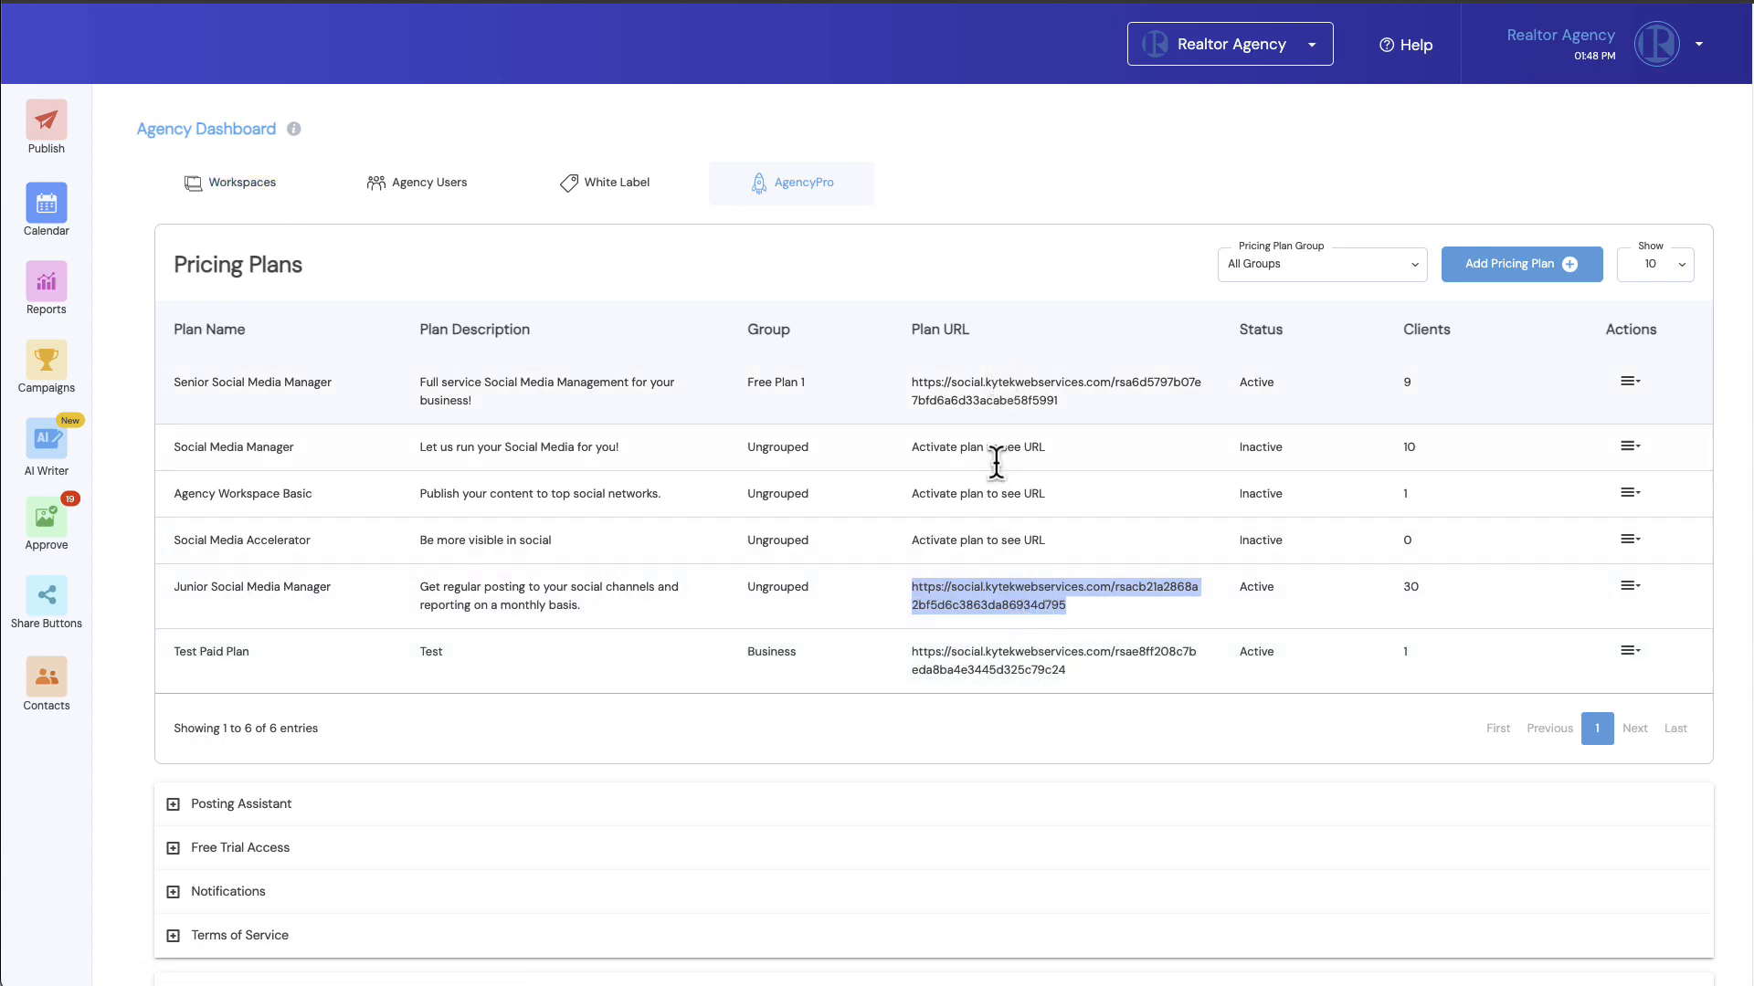
- Return to the agency dashboard's workspaces list and toggle Charge for Access for the ChargeCaps workspace
left_click(248, 189)
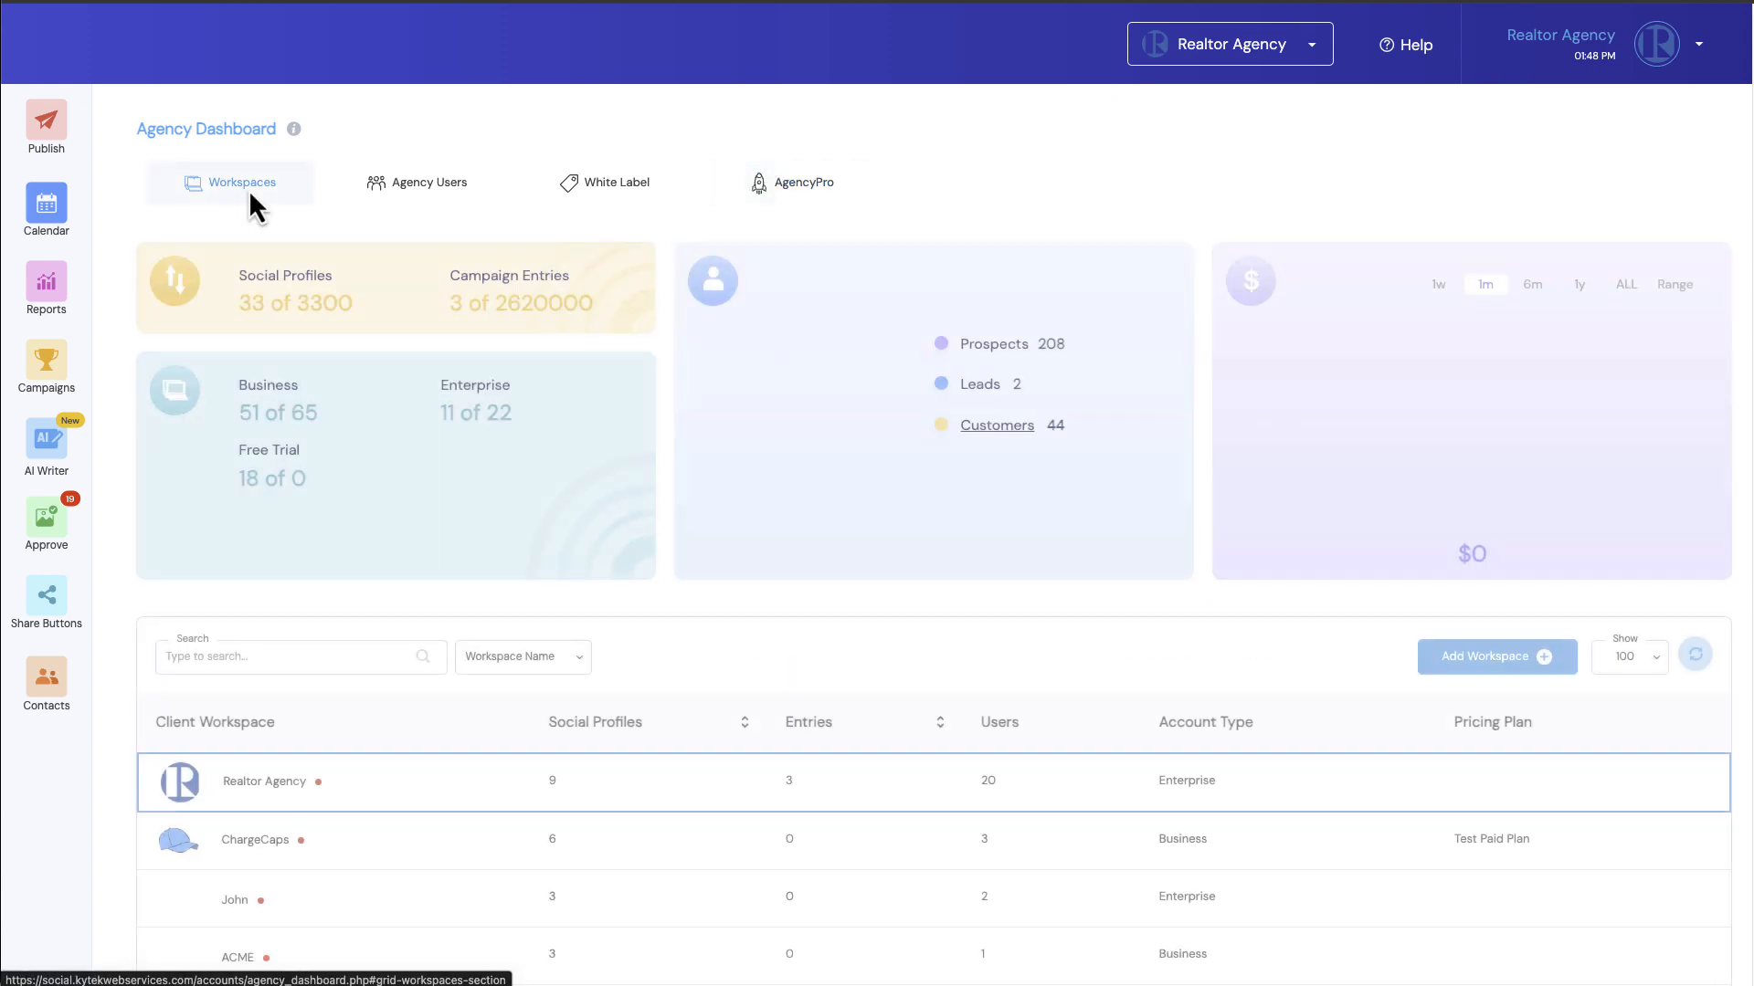
scroll(822, 382, "down", 3)
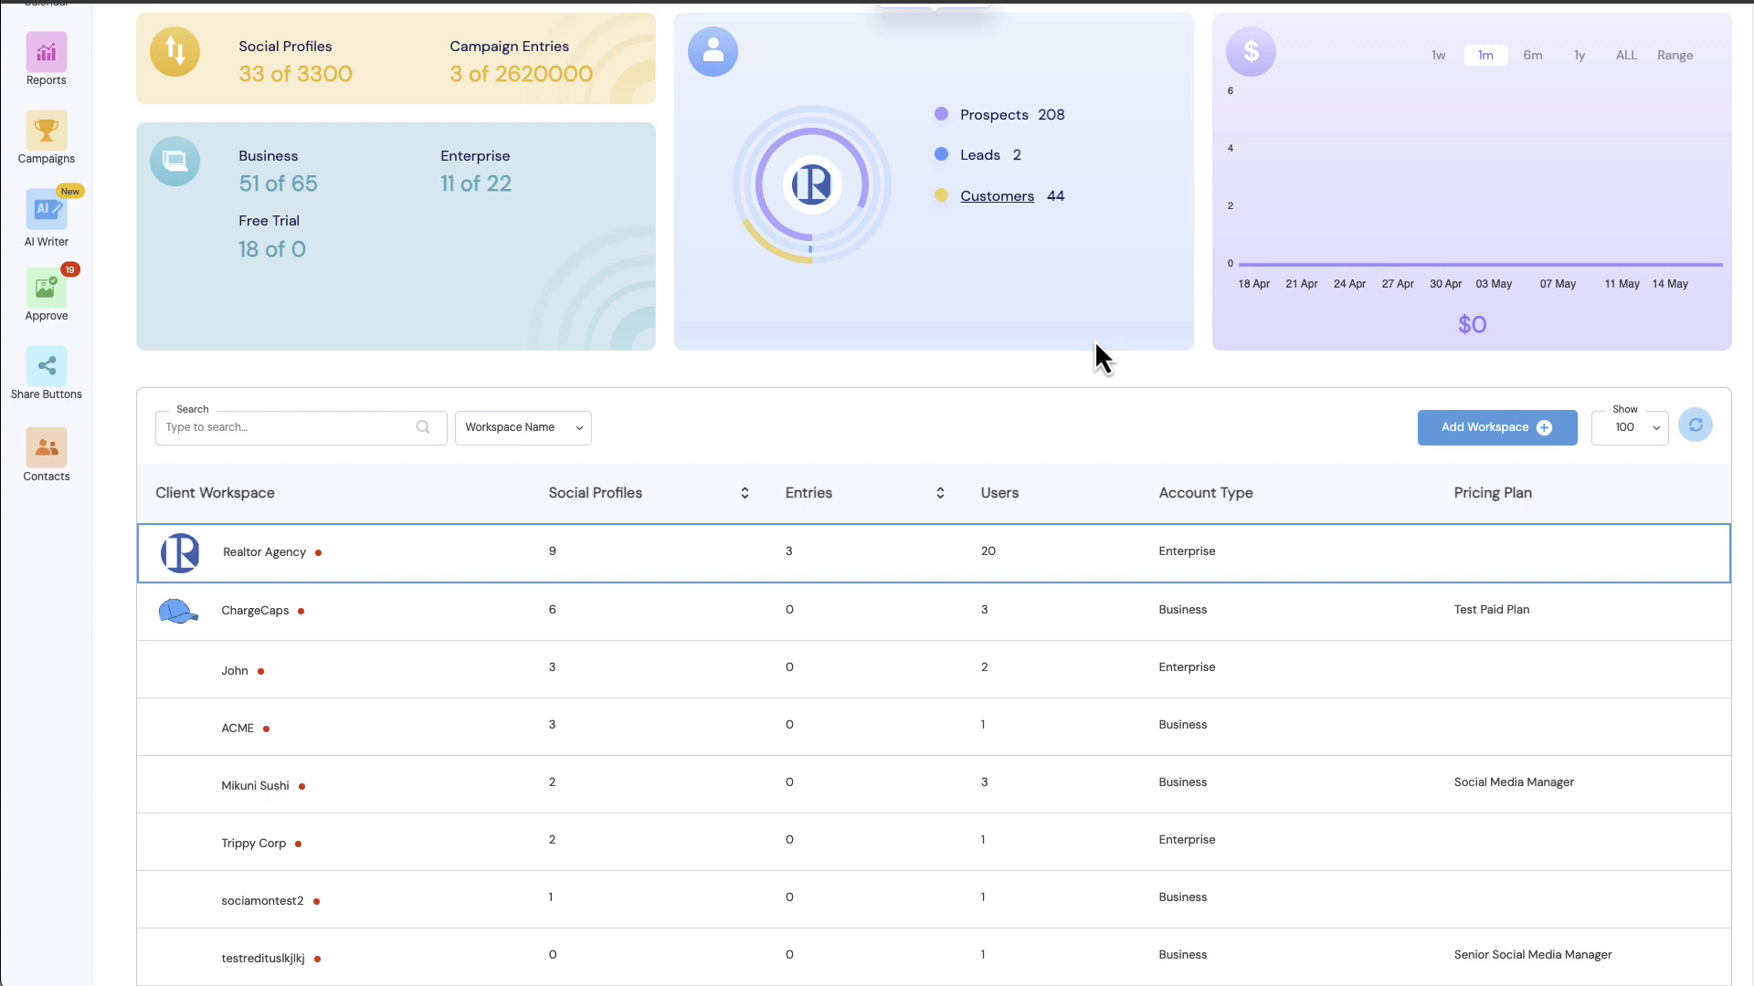
mouse_move(1171, 557)
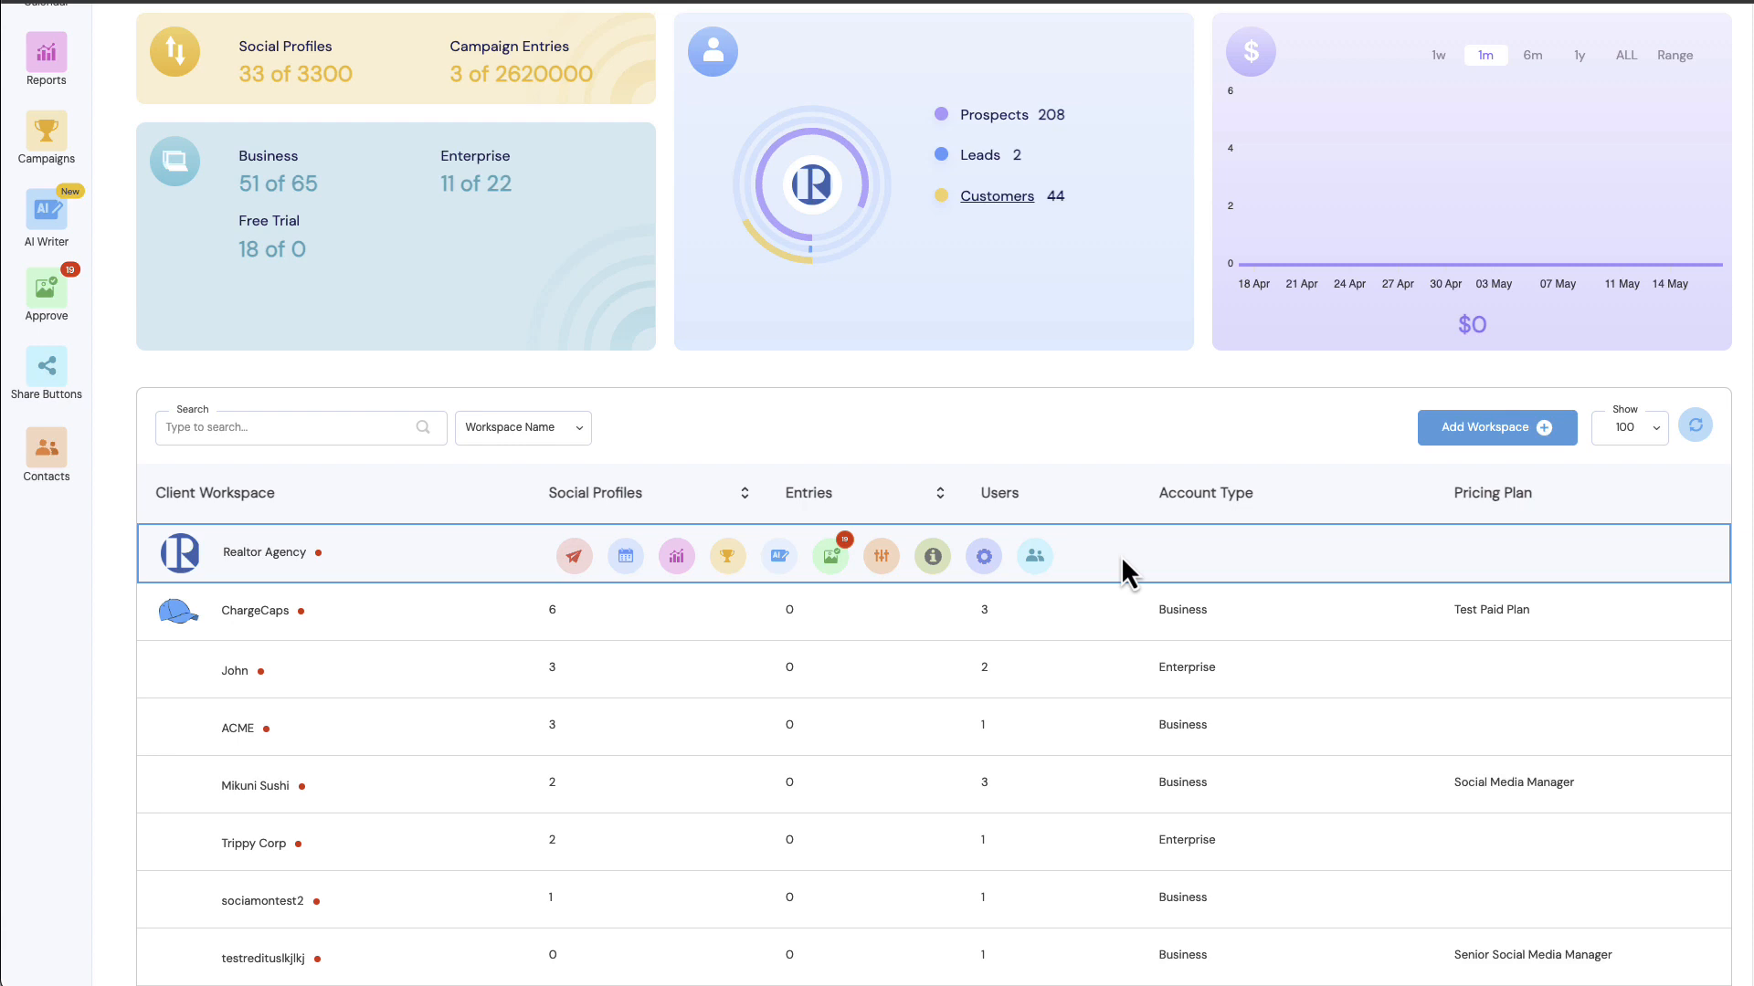
mouse_move(1131, 617)
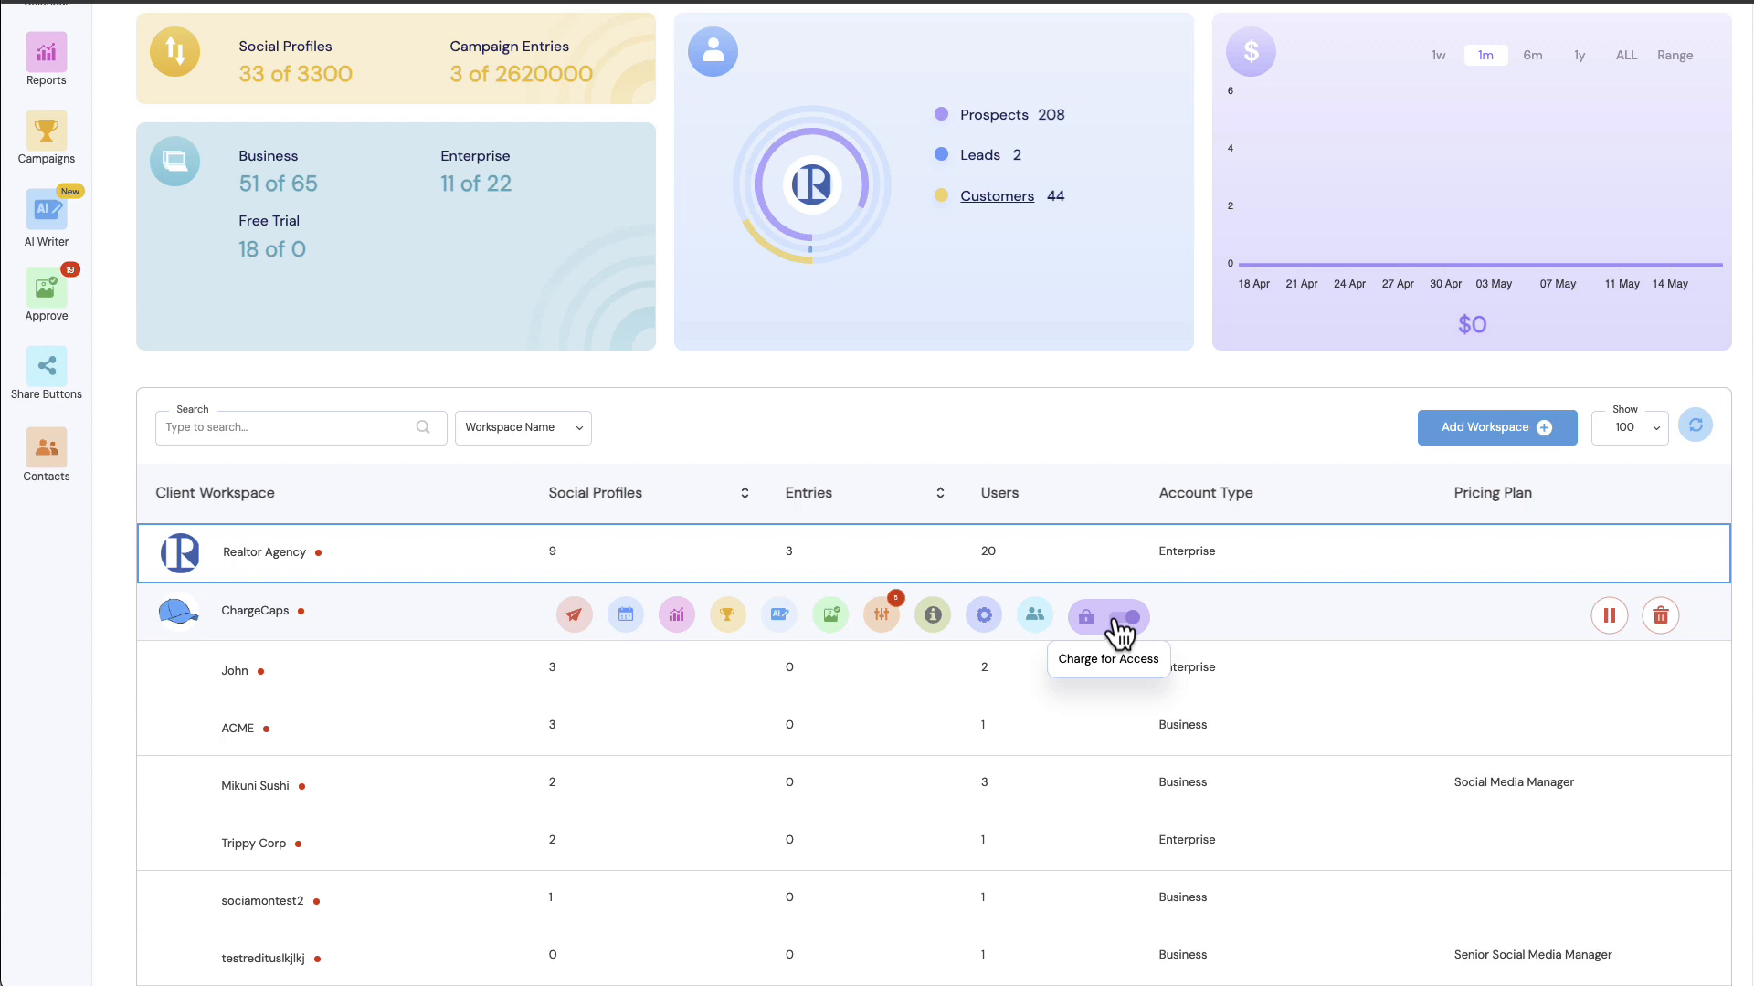
left_click(1130, 622)
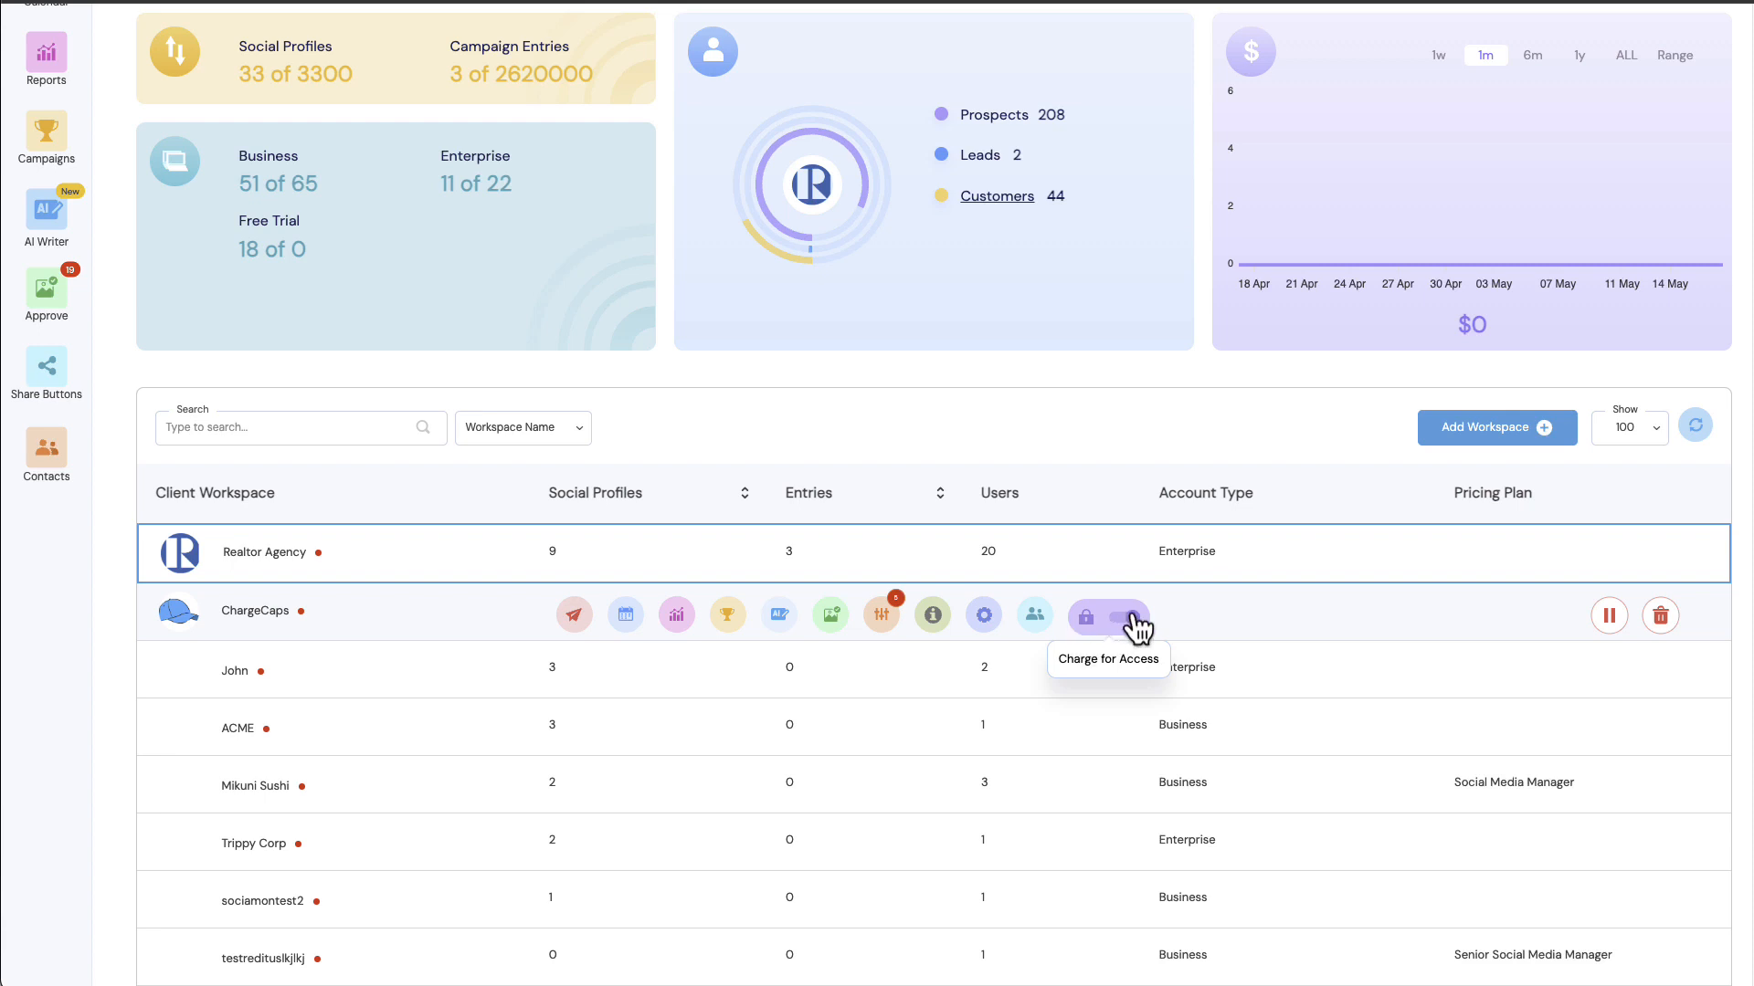